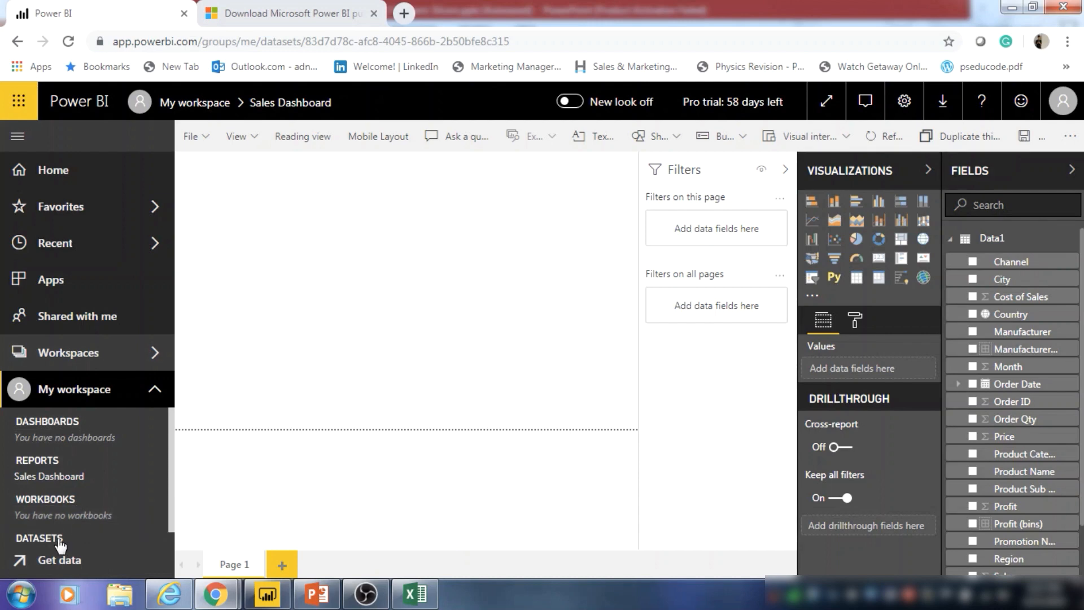
# Step: Look through the options available for the Sales Dashboard dataset in My workspace, including Analyze in Excel
pyautogui.scroll(-1, 60, 544)
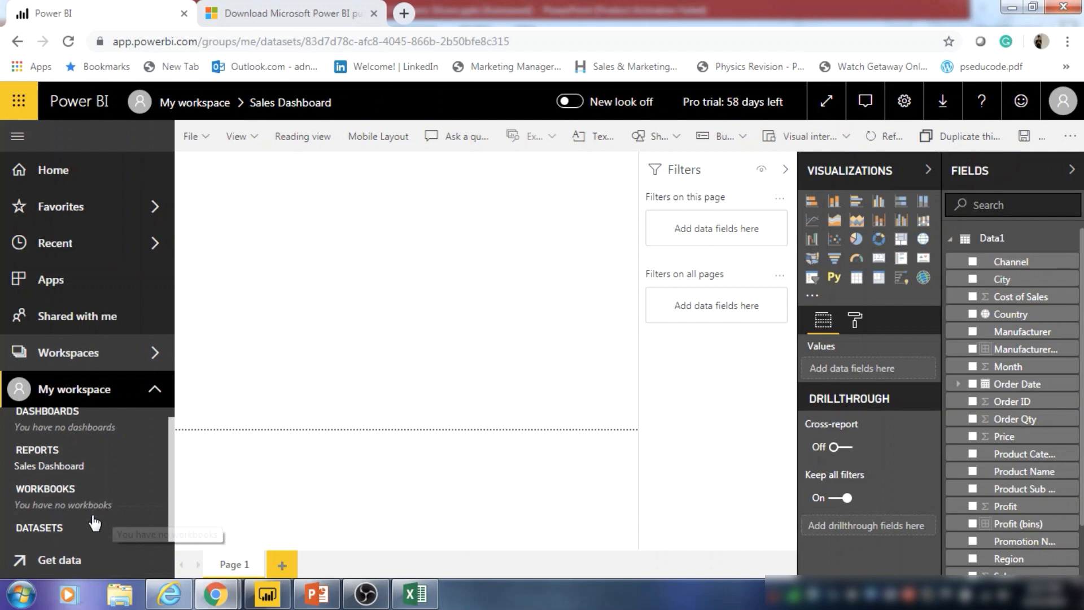
pyautogui.scroll(-2, 131, 485)
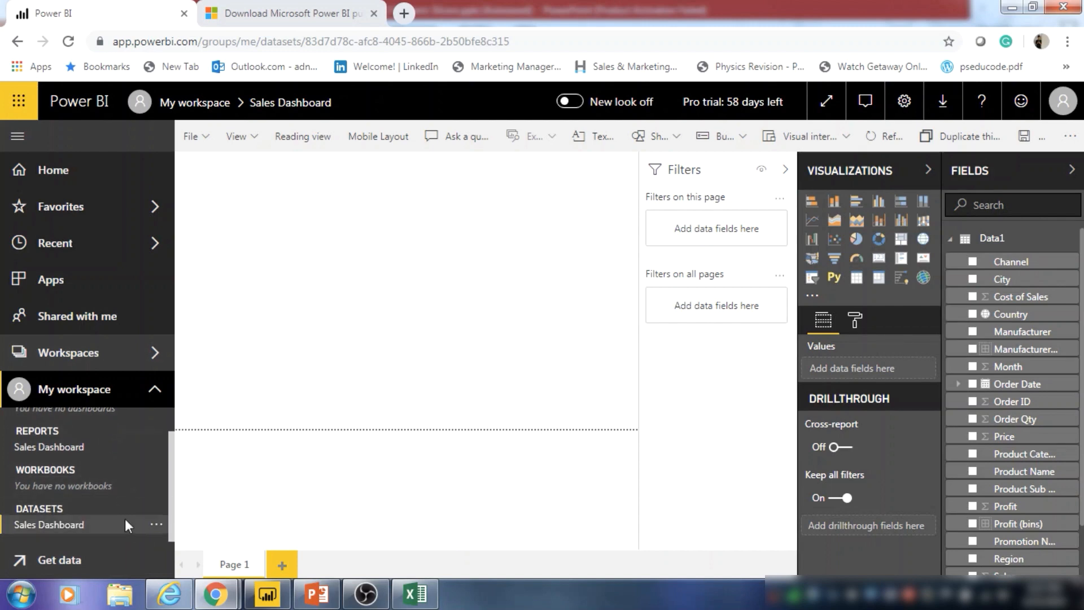
pyautogui.click(156, 527)
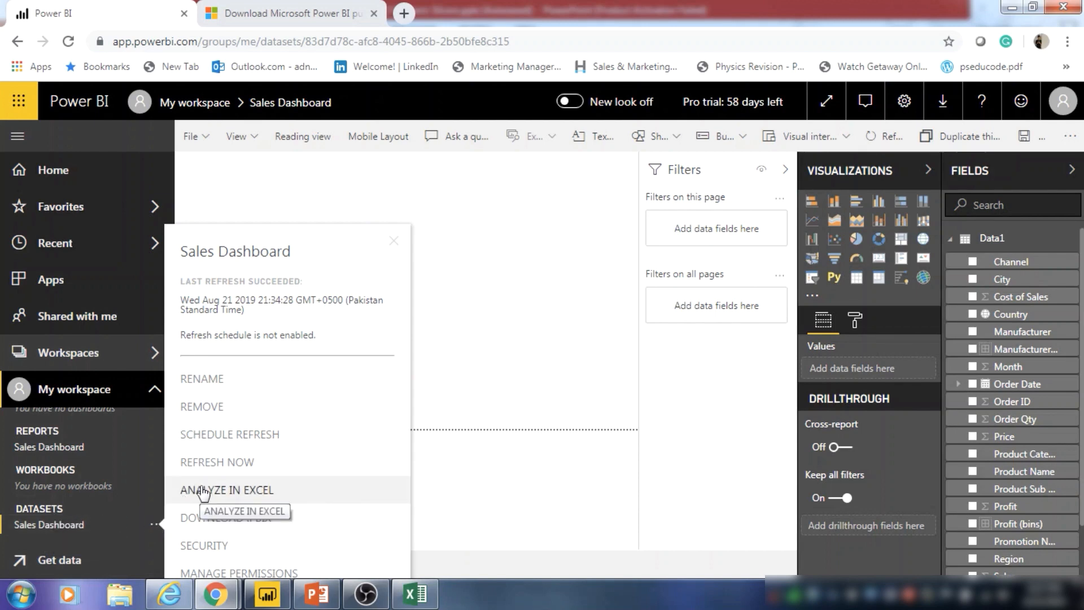
pyautogui.click(498, 400)
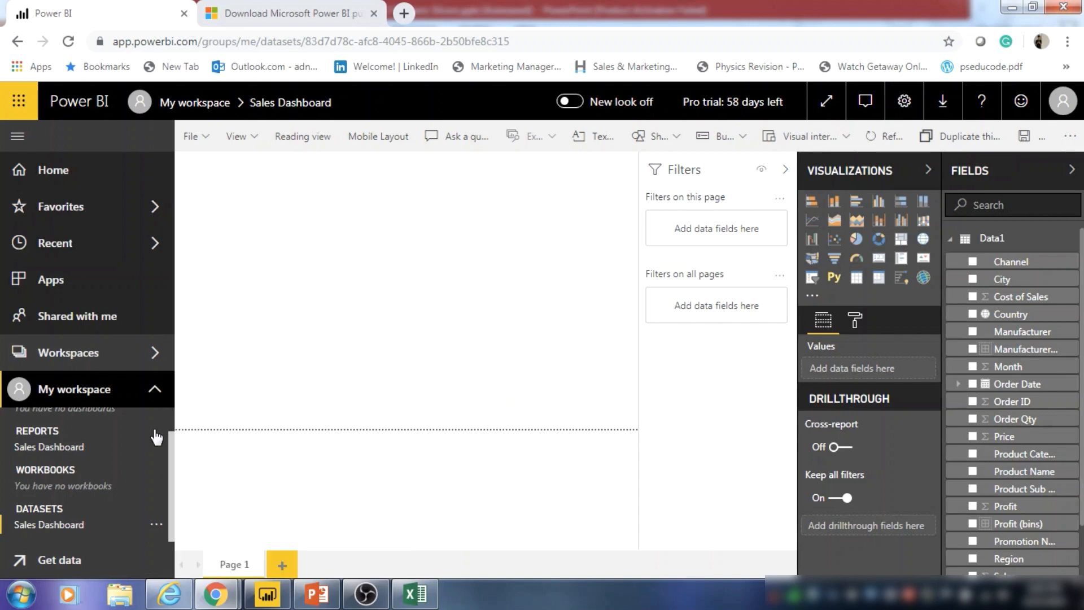
# Step: Review the Download Center page for Microsoft Power BI publisher for Excel and return to the Power BI workspace
pyautogui.click(238, 8)
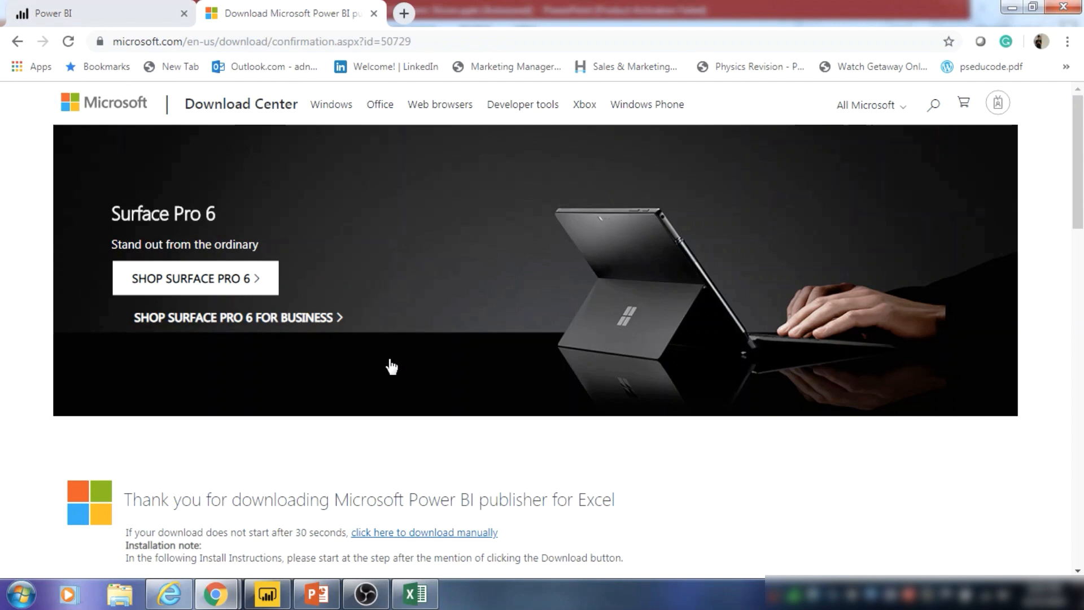
pyautogui.scroll(-3, 359, 459)
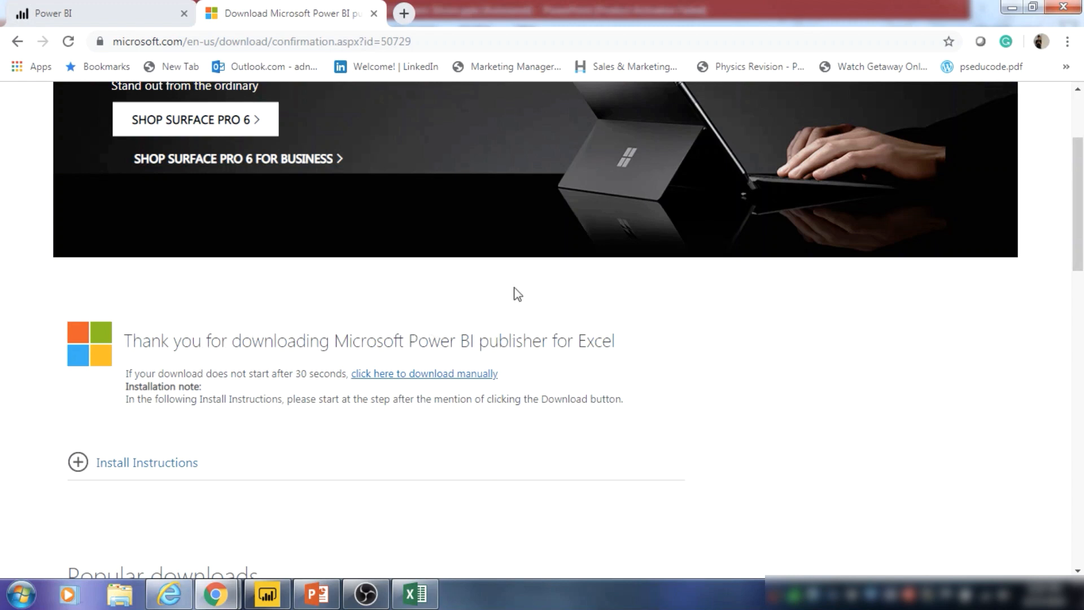
pyautogui.click(134, 7)
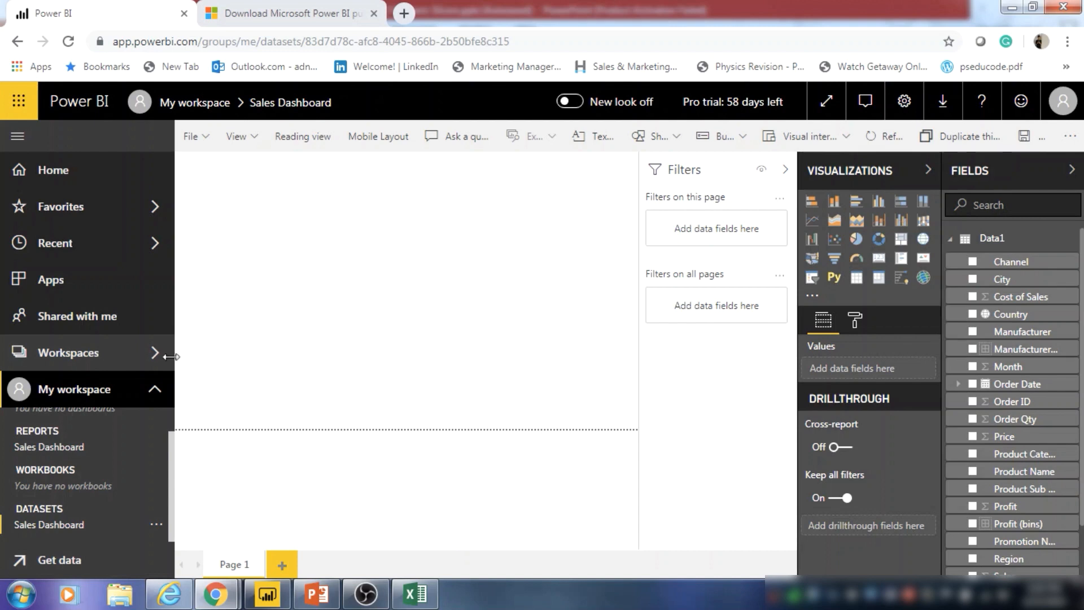
# Step: Switch to Excel and sign in to Power BI with the work email address, checking the signed-in profile
pyautogui.click(415, 593)
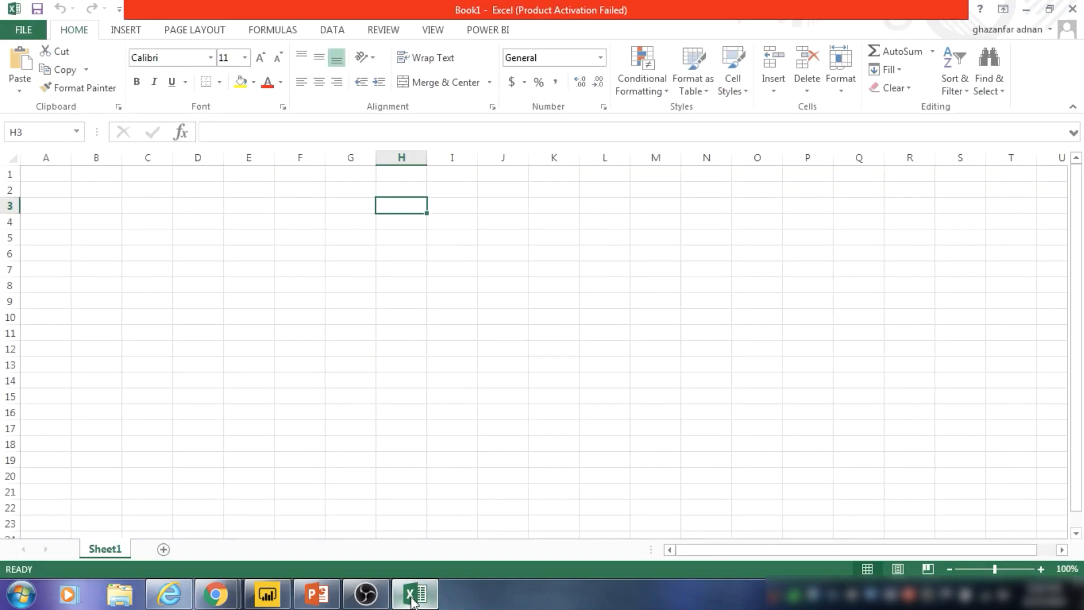
pyautogui.click(29, 188)
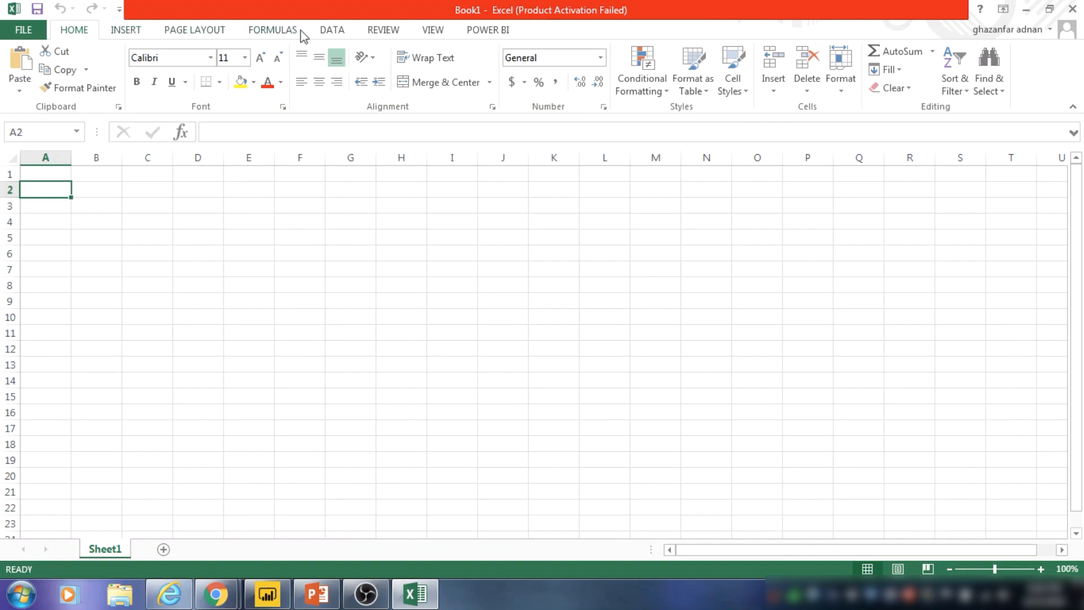
pyautogui.click(478, 33)
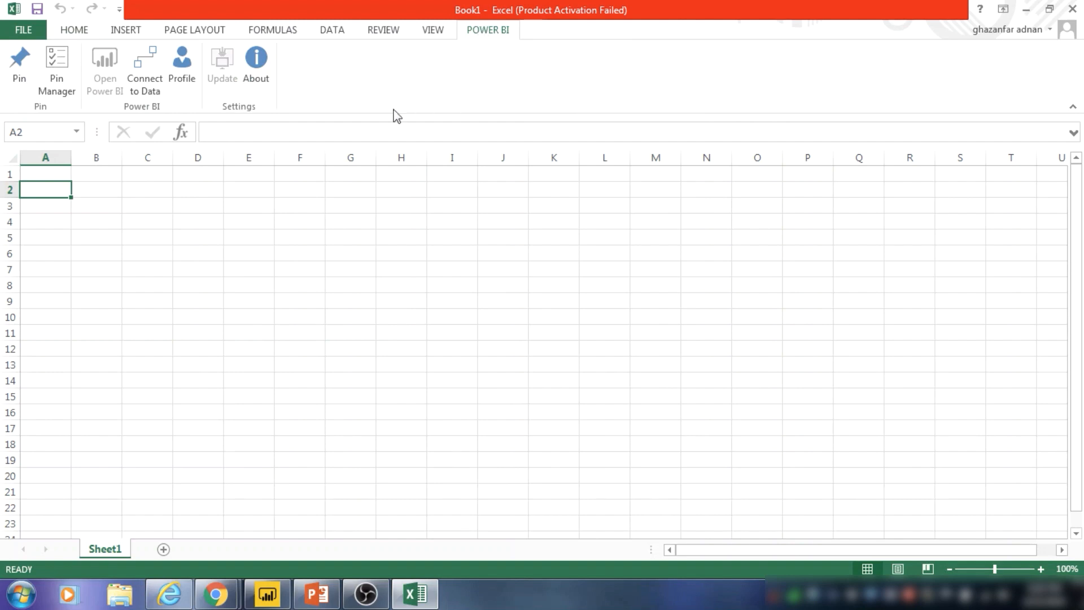
pyautogui.click(186, 72)
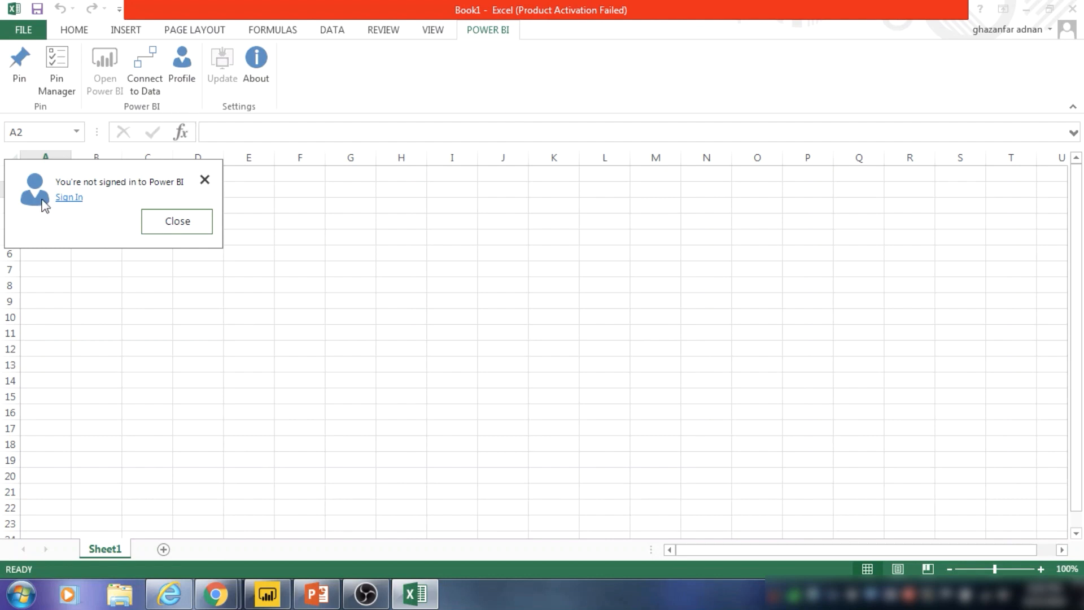
pyautogui.click(69, 198)
pyautogui.click(459, 272)
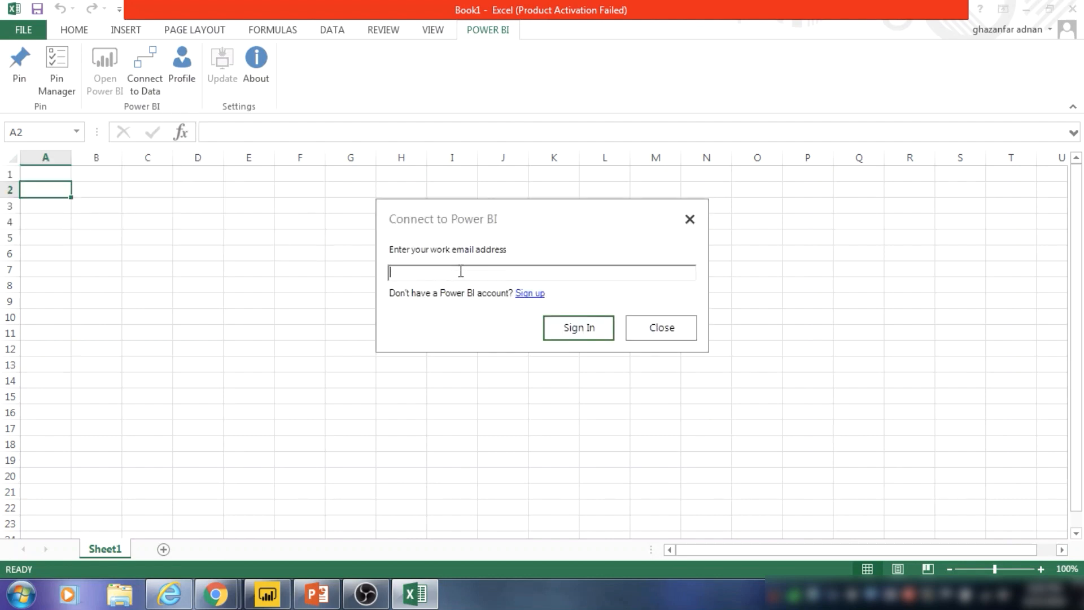
pyautogui.write('g')
pyautogui.press('BackSpace')
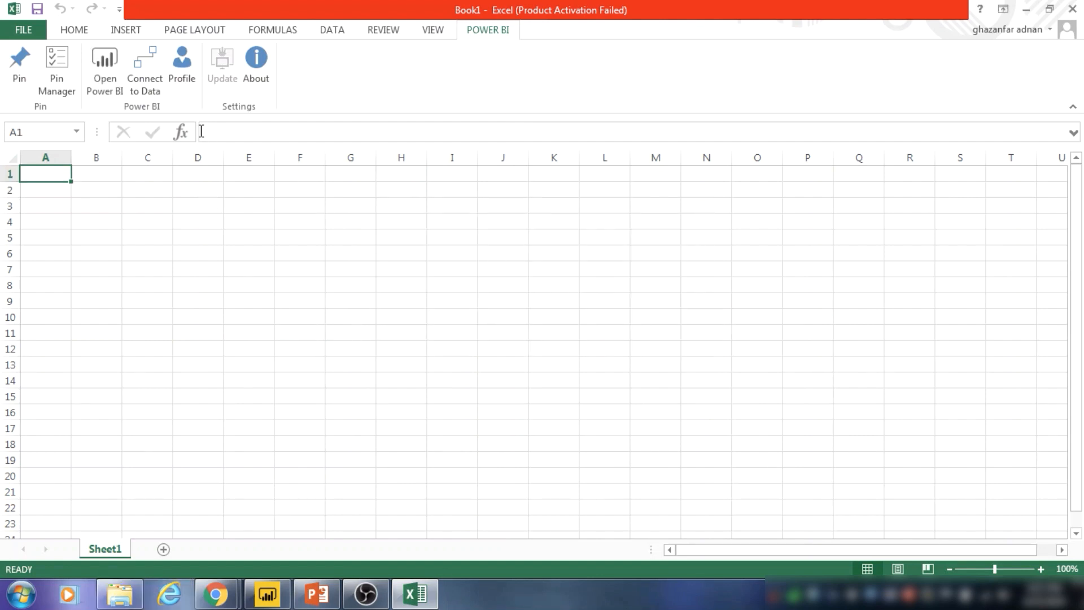
pyautogui.click(189, 85)
pyautogui.click(248, 84)
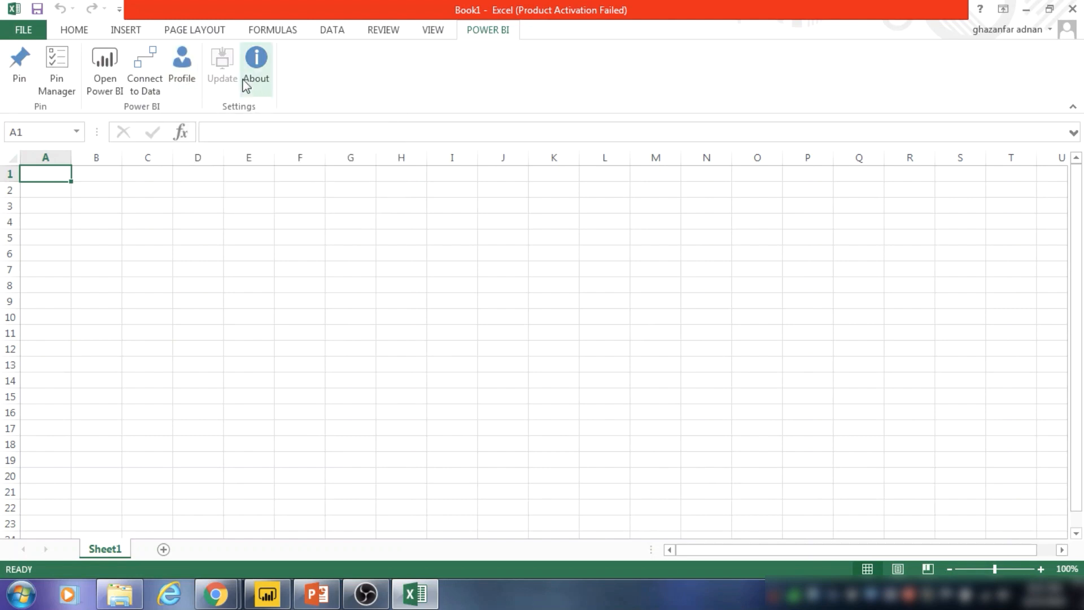
# Step: Connect the workbook to the Sales Dashboard report from My Workspace in Power BI
pyautogui.click(156, 85)
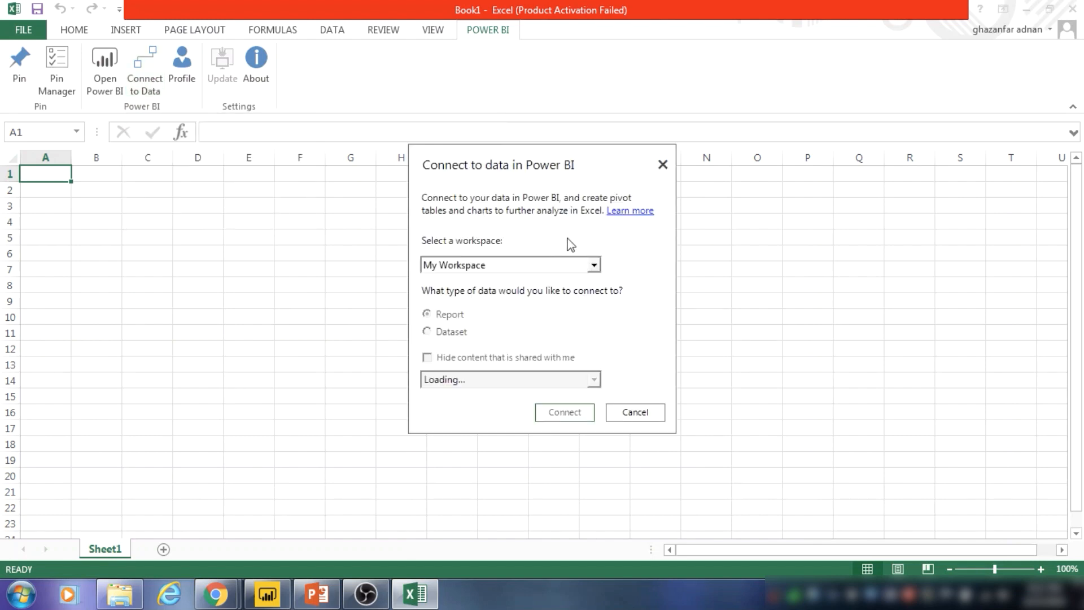
pyautogui.click(594, 266)
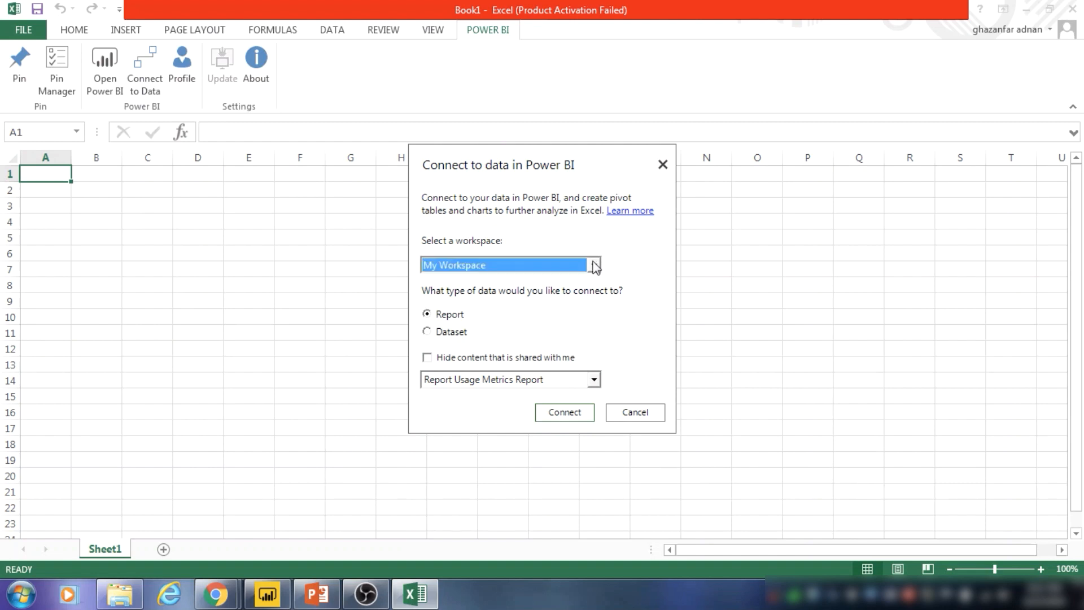
pyautogui.click(594, 266)
pyautogui.click(593, 382)
pyautogui.click(511, 411)
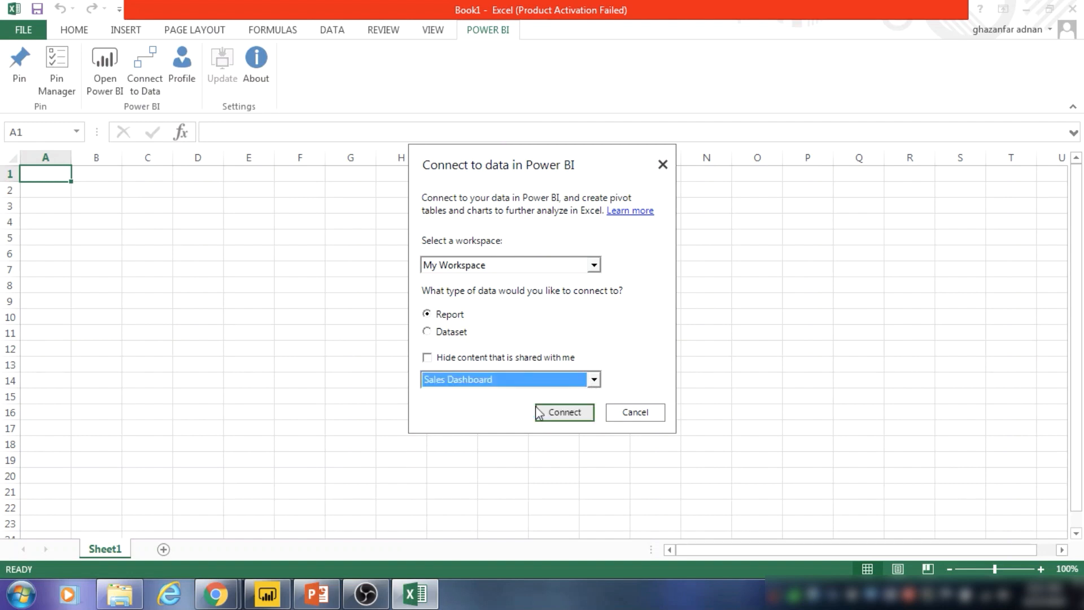
pyautogui.click(565, 413)
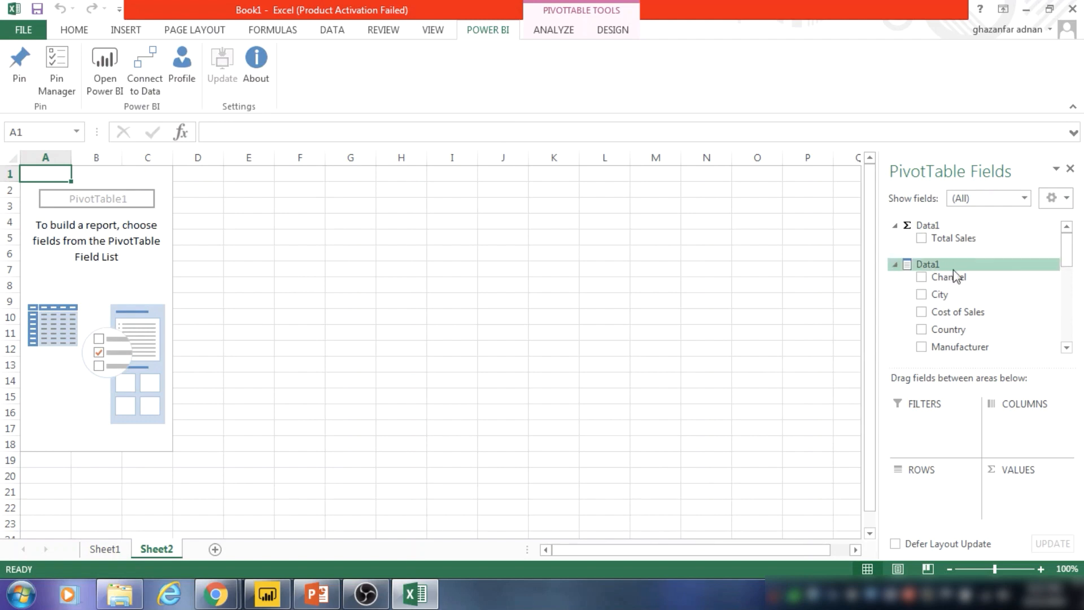
# Step: Place the Manufacturer field from Data1 in the PivotTable's columns area
pyautogui.scroll(-1, 1070, 263)
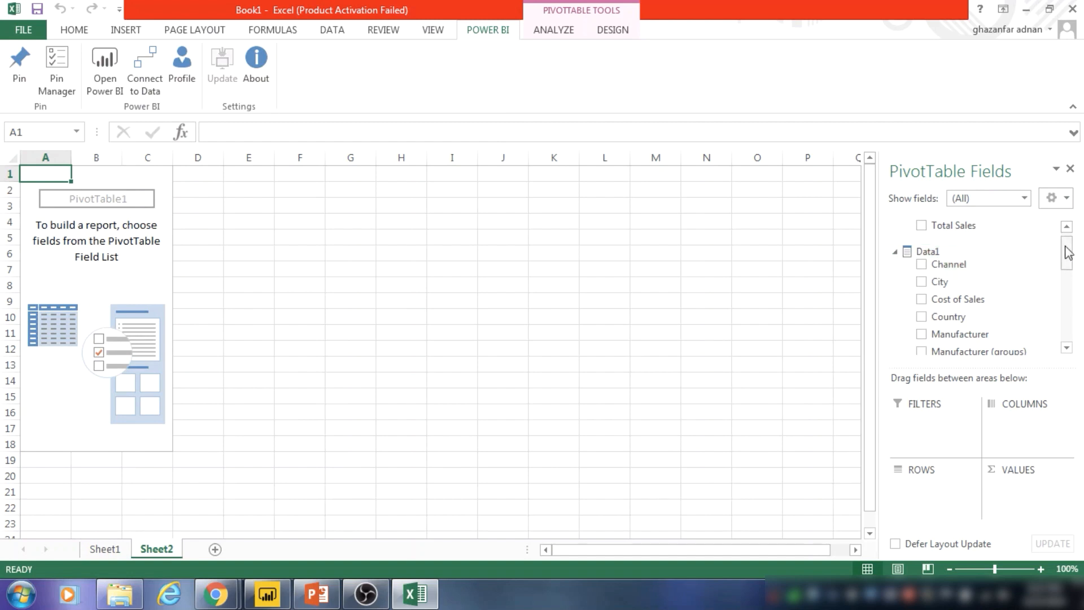
pyautogui.moveTo(1067, 253); pyautogui.dragTo(1067, 229)
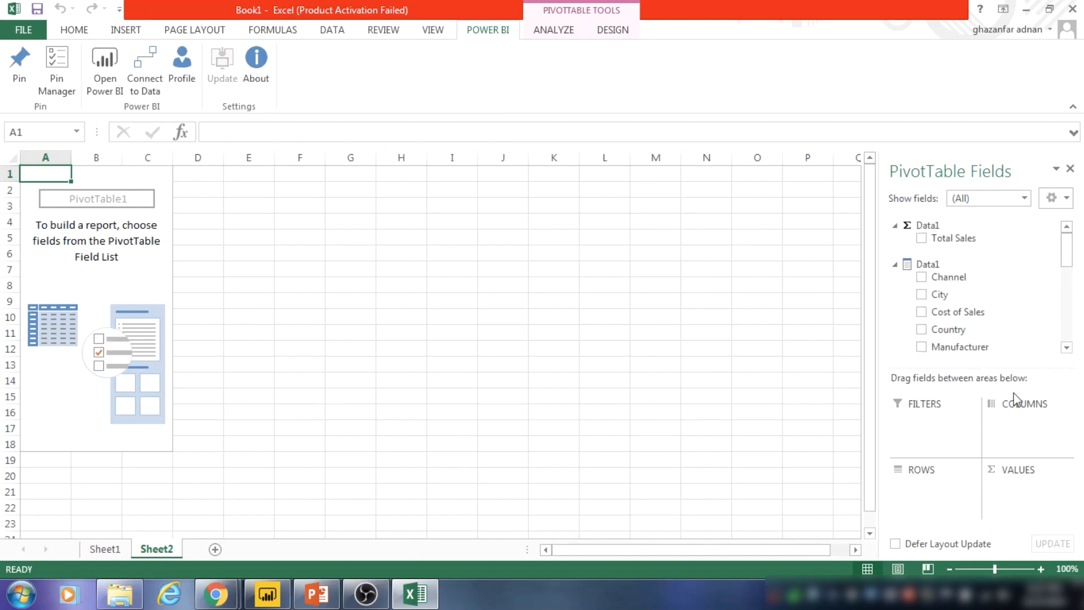
pyautogui.moveTo(1063, 257); pyautogui.dragTo(1063, 260)
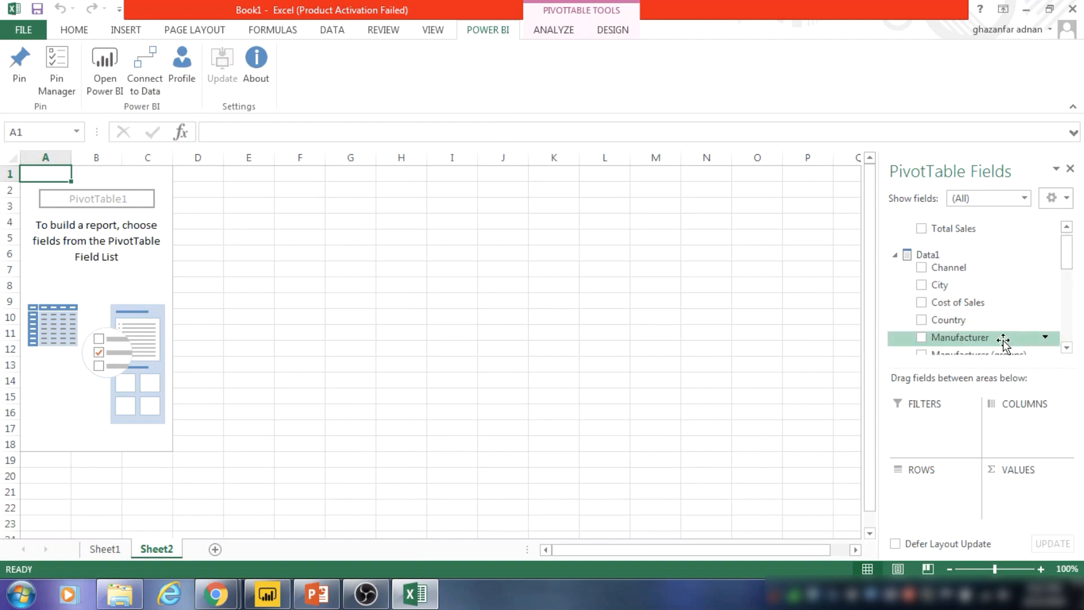
pyautogui.moveTo(1006, 342); pyautogui.dragTo(940, 486)
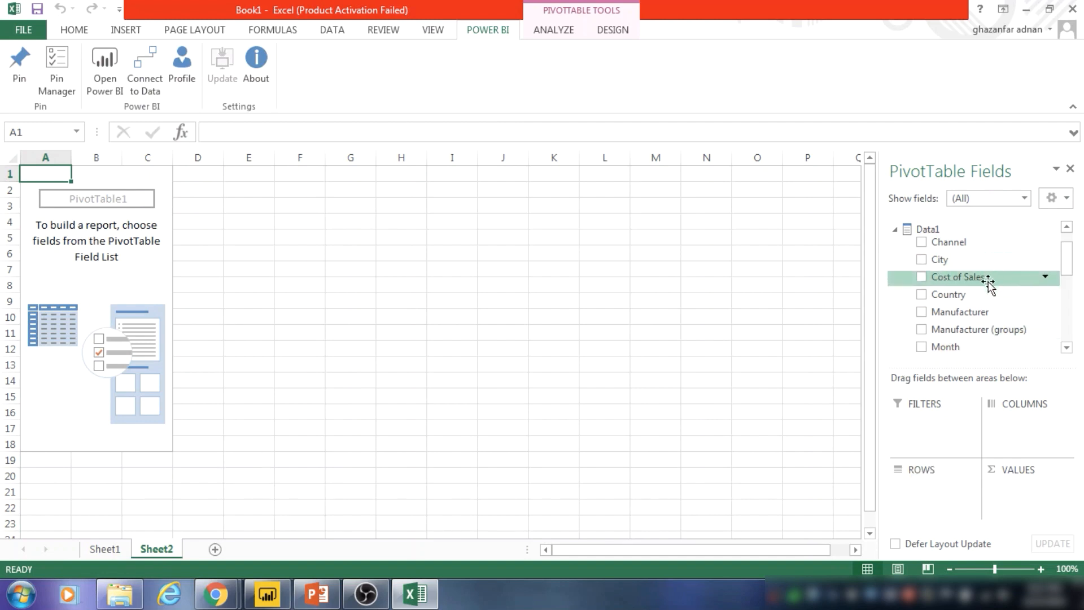
pyautogui.moveTo(993, 317); pyautogui.dragTo(1024, 418)
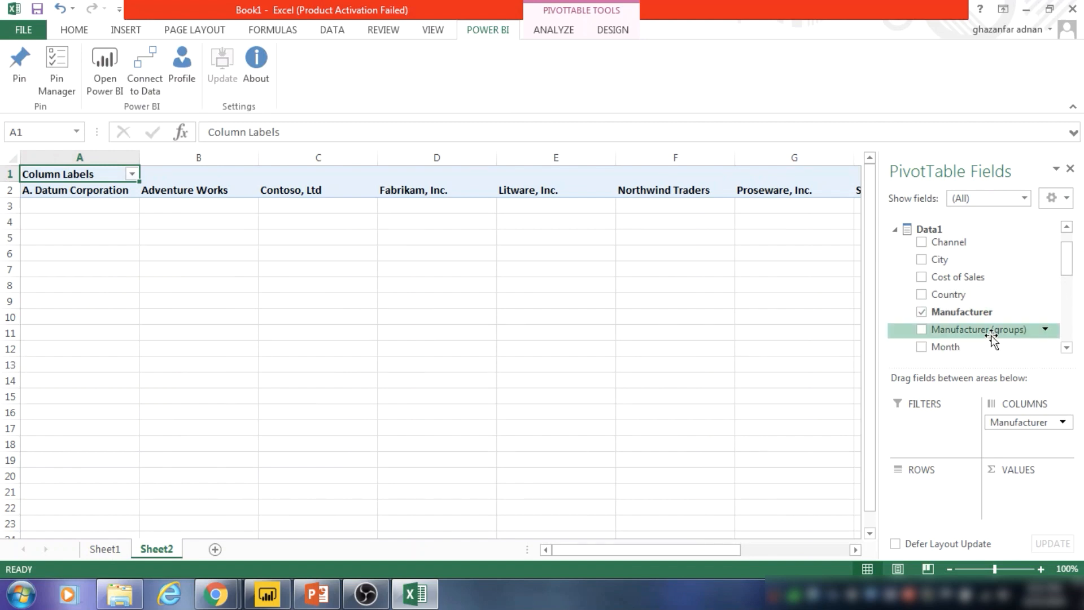
# Step: Add Country to the PivotTable's rows area and try to place Cost of Sales in the values area
pyautogui.moveTo(968, 278); pyautogui.dragTo(1012, 484)
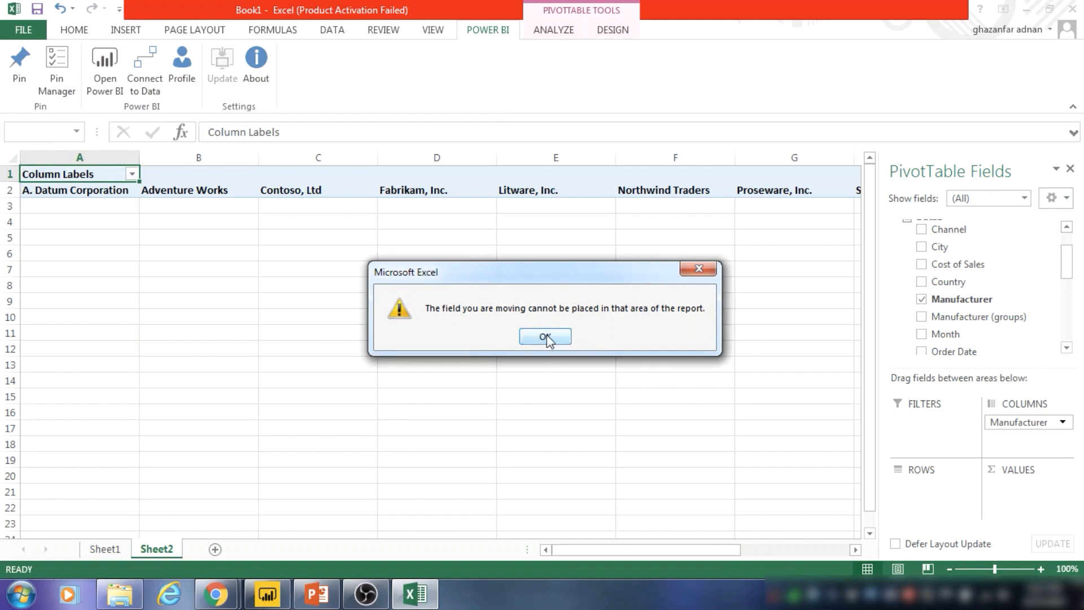
pyautogui.click(696, 271)
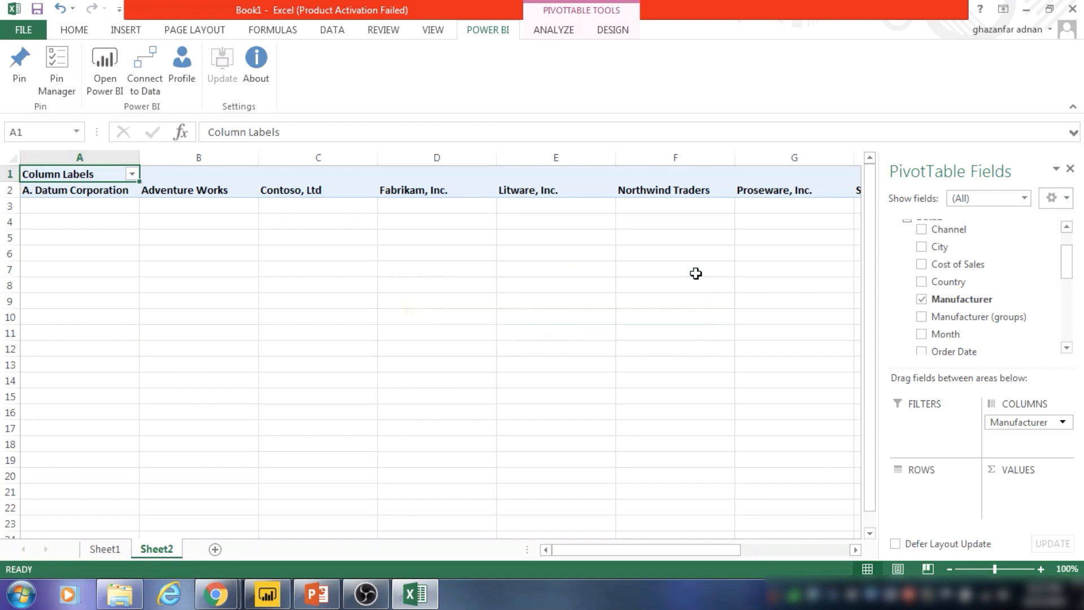
pyautogui.moveTo(960, 282); pyautogui.dragTo(933, 487)
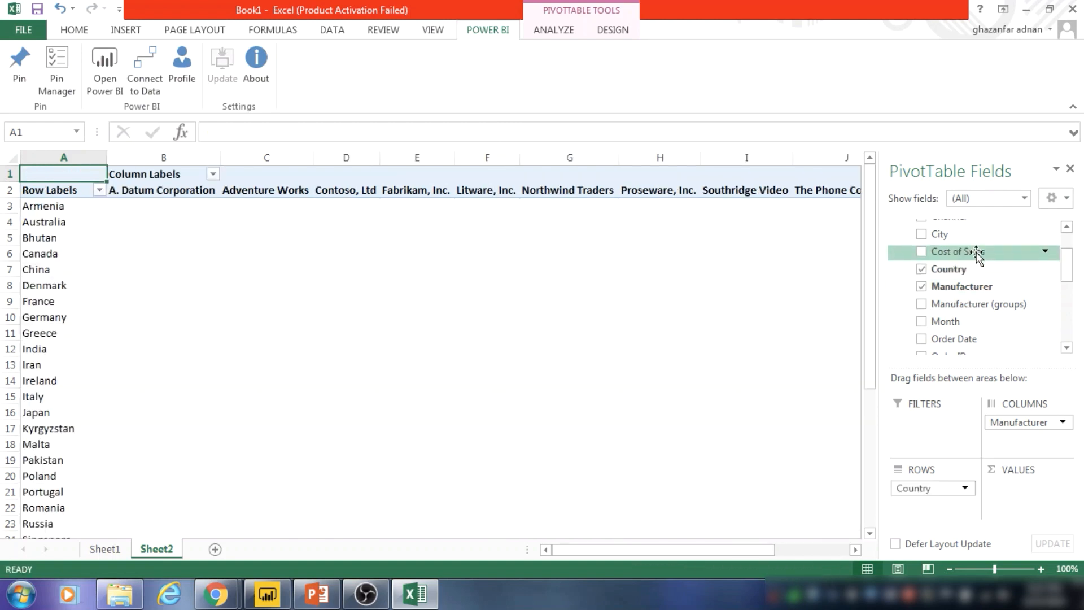
pyautogui.moveTo(977, 255); pyautogui.dragTo(1024, 488)
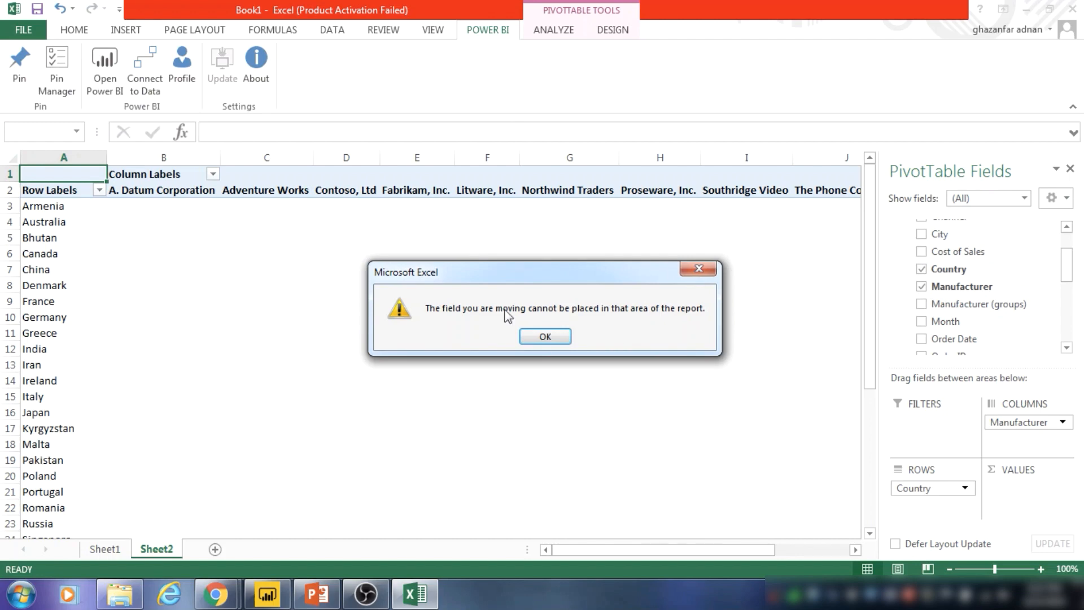
pyautogui.click(542, 338)
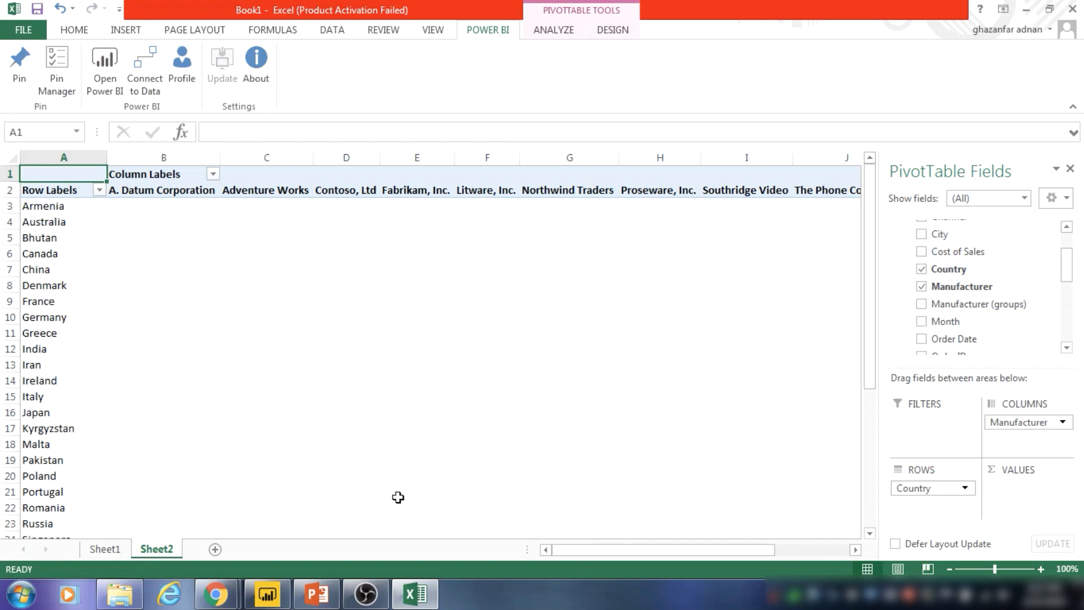
# Step: Switch to Power BI Desktop, dismiss the pending-changes notice and create a new measure in the Data table
pyautogui.moveTo(216, 593)
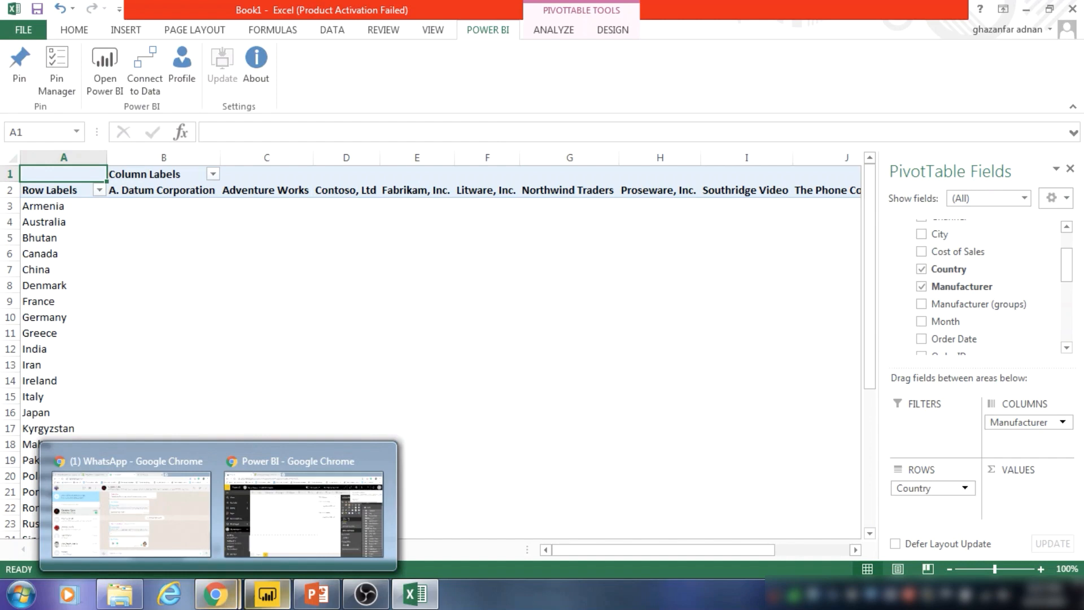
pyautogui.moveTo(267, 593)
pyautogui.click(292, 537)
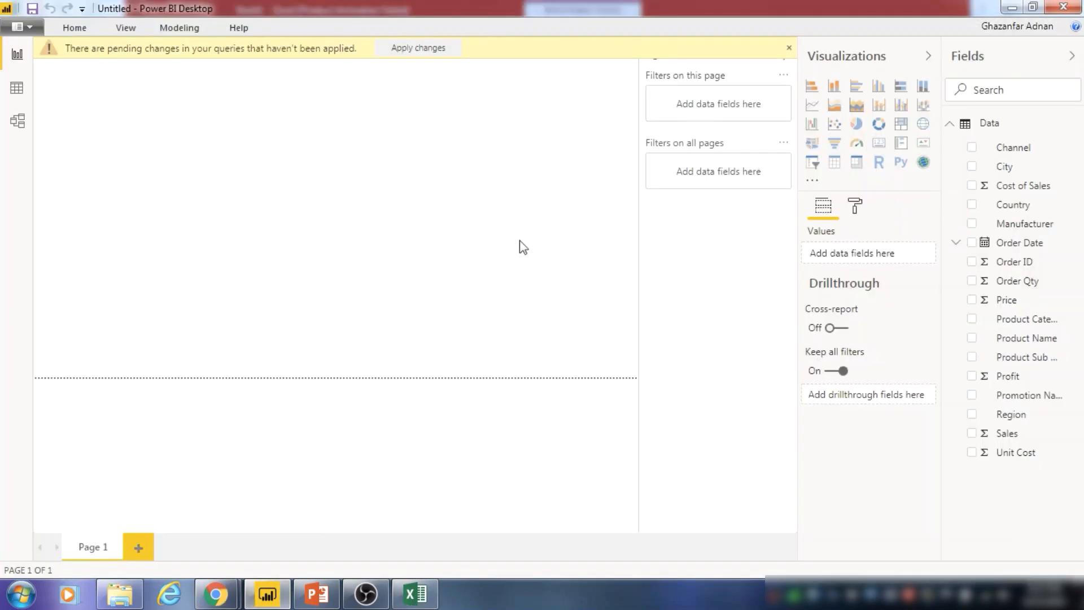
pyautogui.click(789, 48)
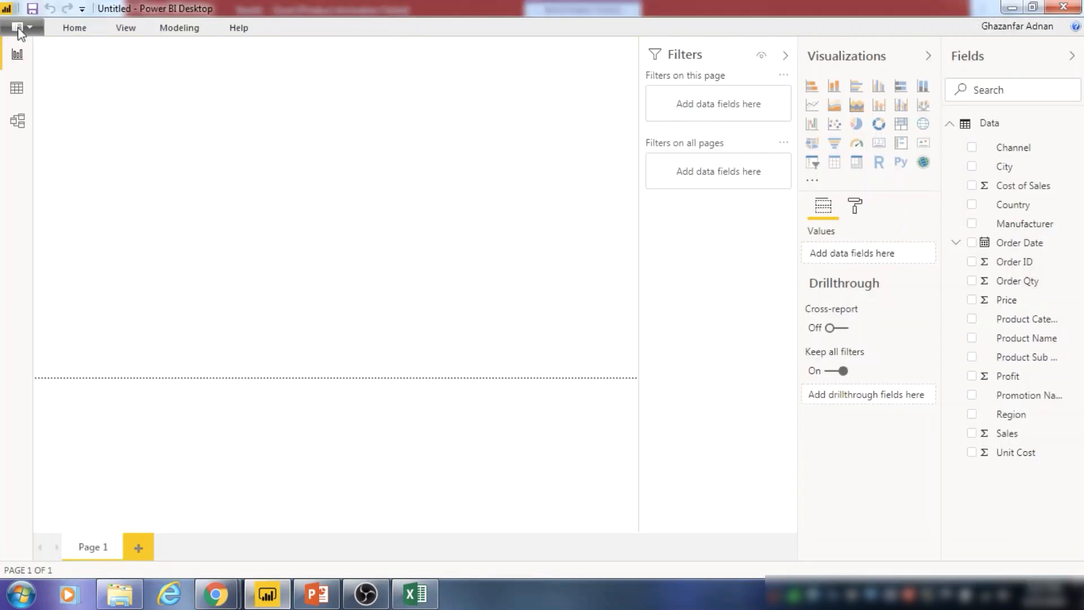
pyautogui.click(99, 32)
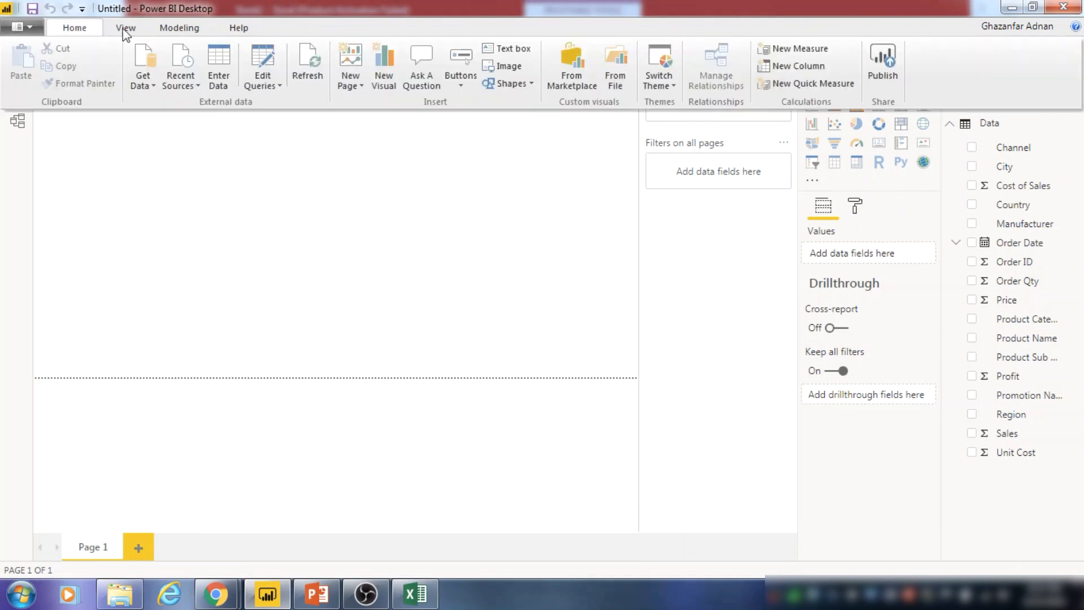
pyautogui.click(125, 31)
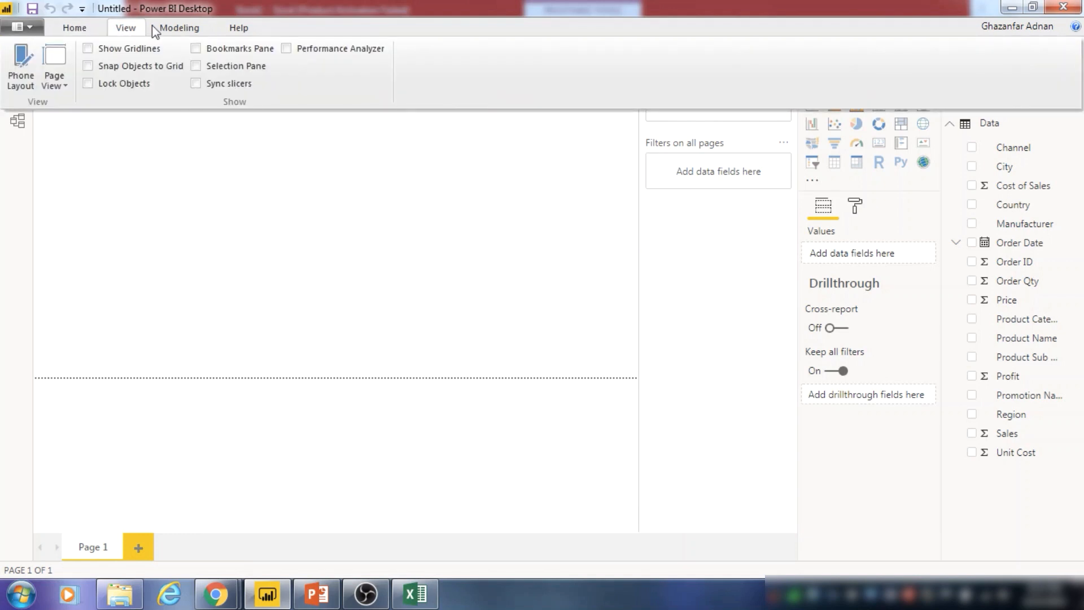
pyautogui.click(180, 28)
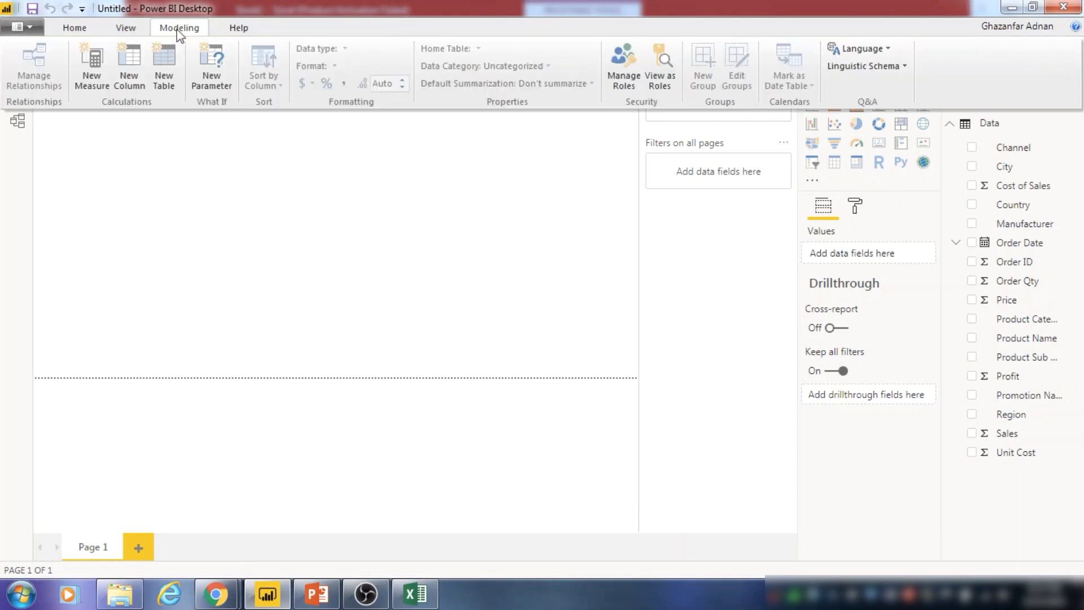
pyautogui.click(87, 59)
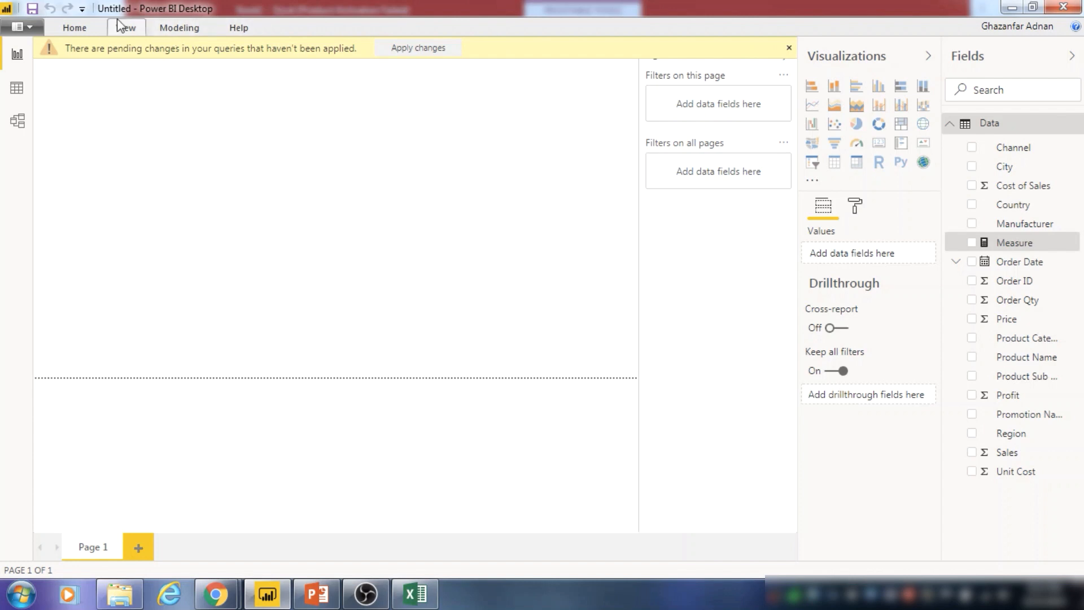
# Step: Create a new measure in the Data table with the formula Totalsales = SUM(Data[Sales])
pyautogui.click(174, 31)
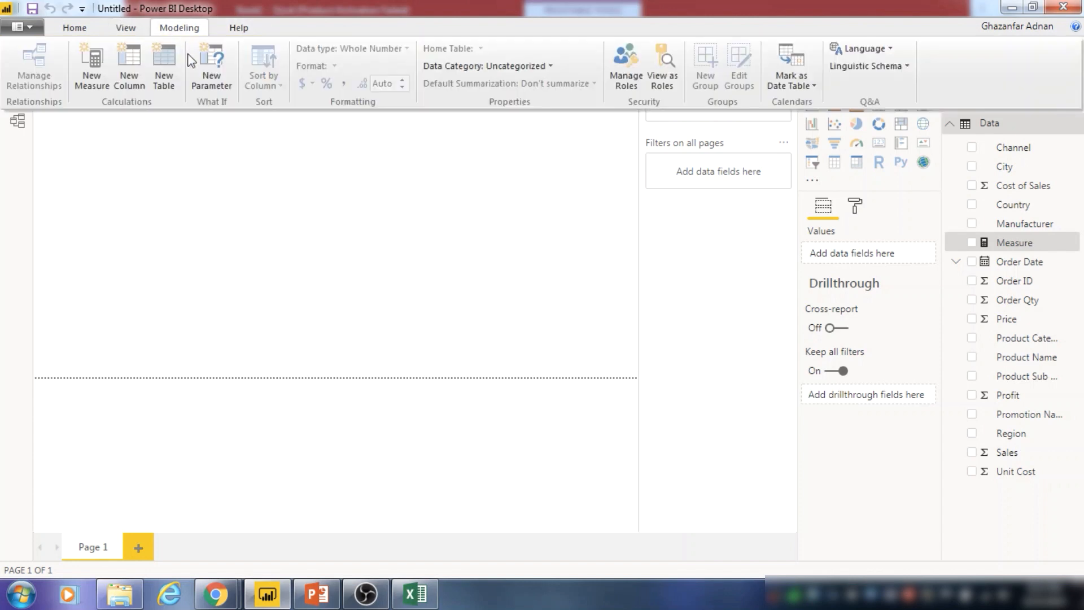
pyautogui.click(94, 75)
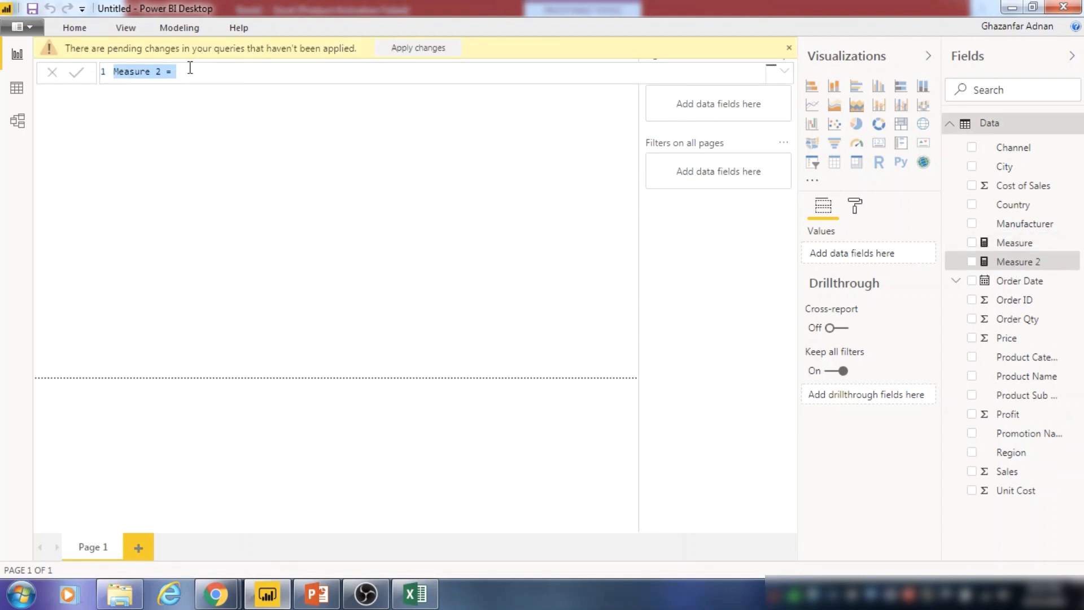
pyautogui.press('BackSpace')
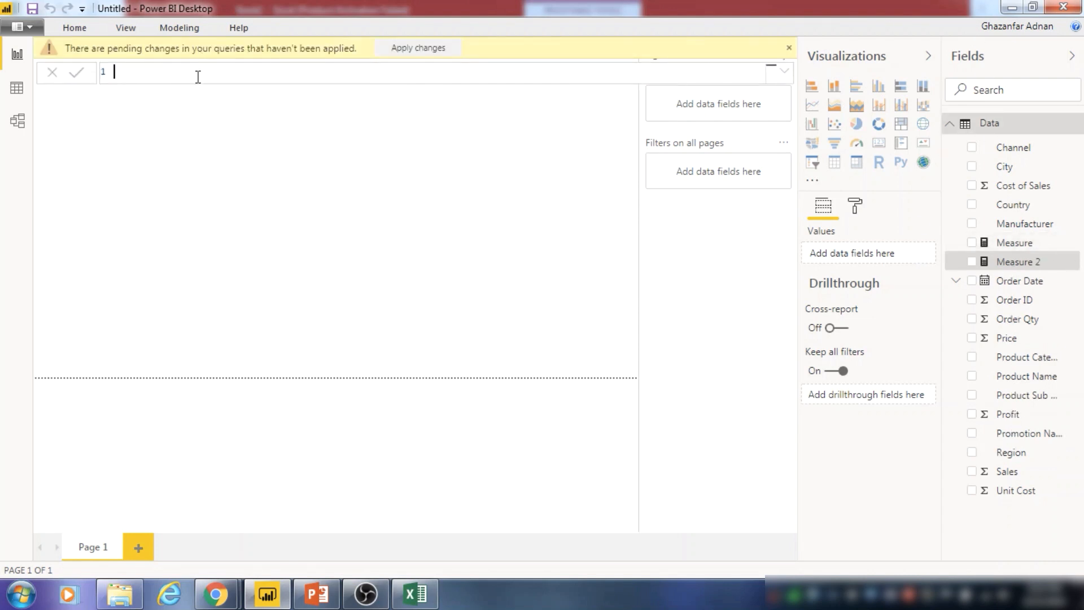
pyautogui.write('Totalsales = Su')
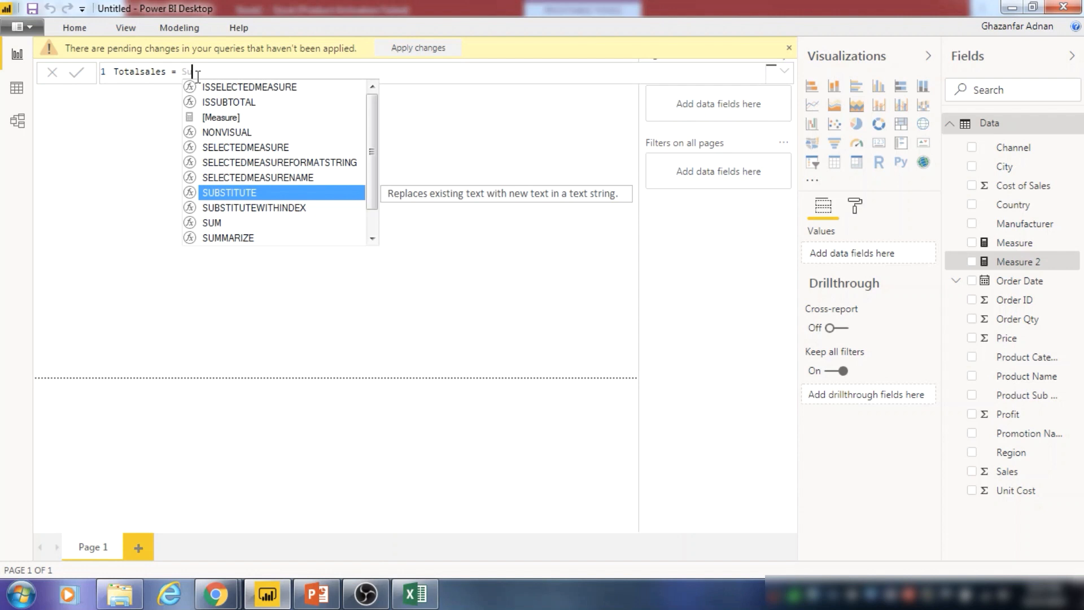
pyautogui.click(226, 224)
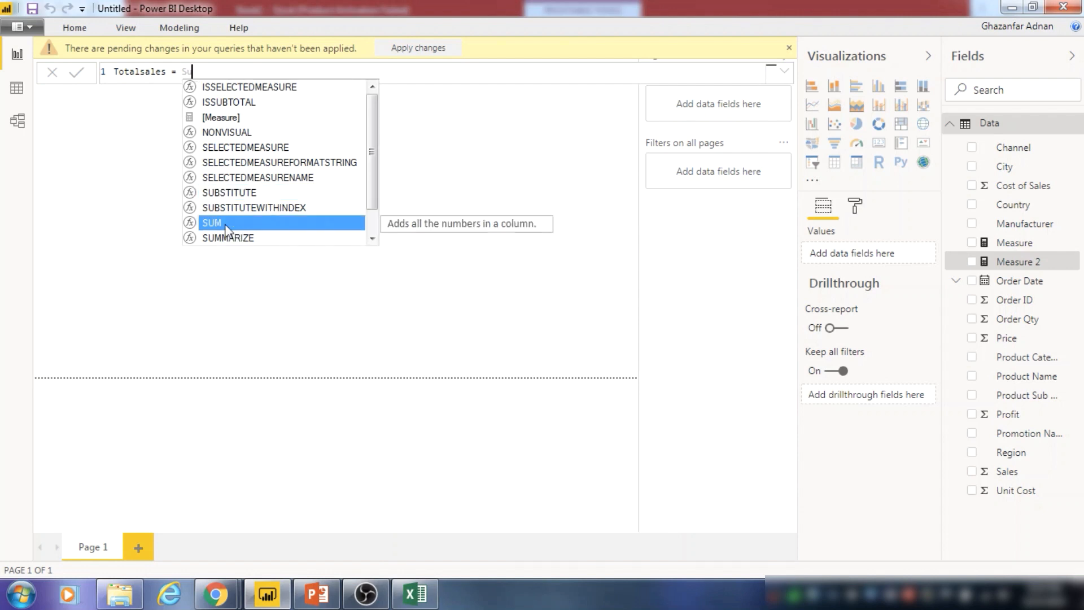
pyautogui.press('Tab')
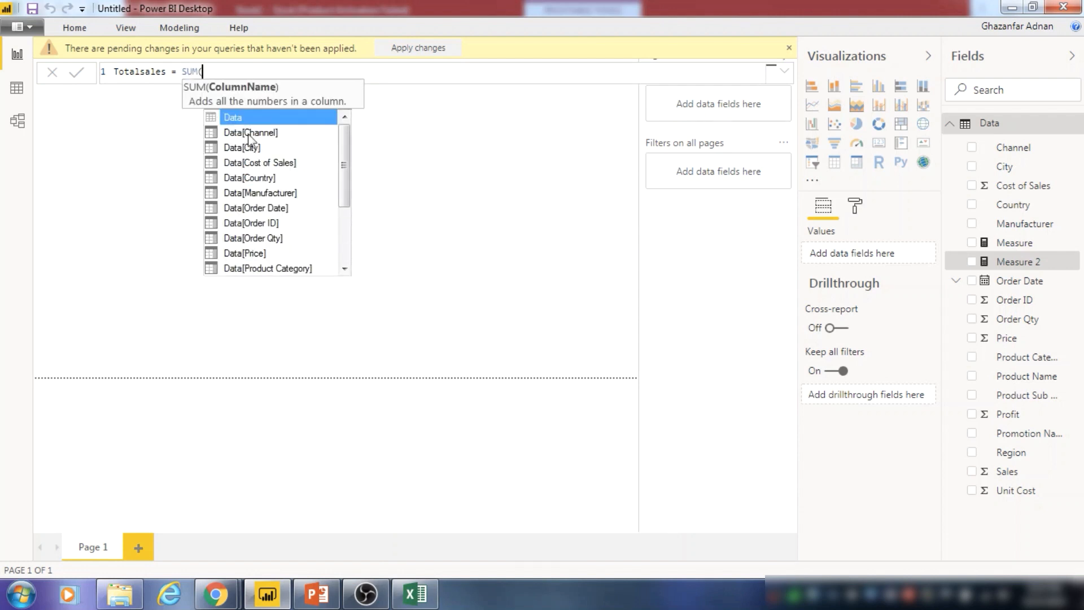
pyautogui.moveTo(341, 155); pyautogui.dragTo(364, 236)
pyautogui.doubleClick(280, 252)
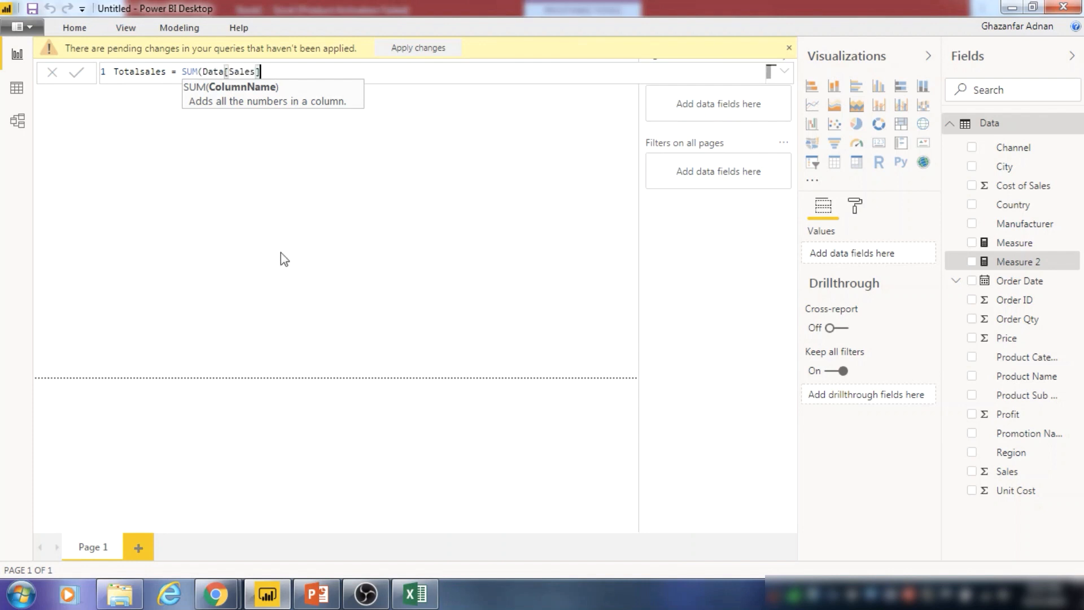
pyautogui.write(')')
pyautogui.press('Return')
pyautogui.click(268, 75)
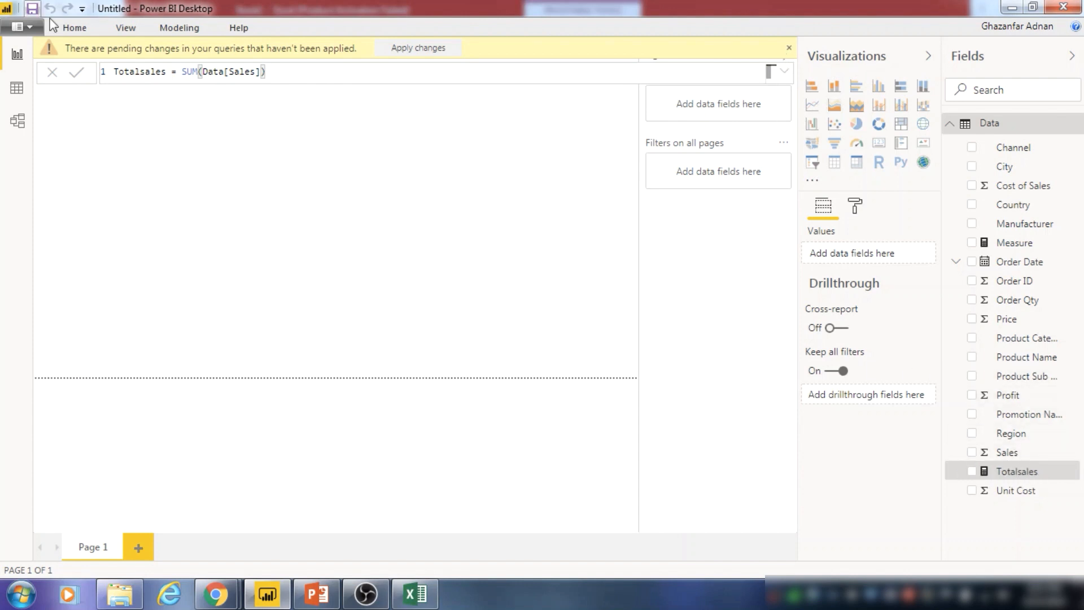
# Step: Start publishing the report, agreeing to save the changes and apply the pending query changes
pyautogui.click(96, 33)
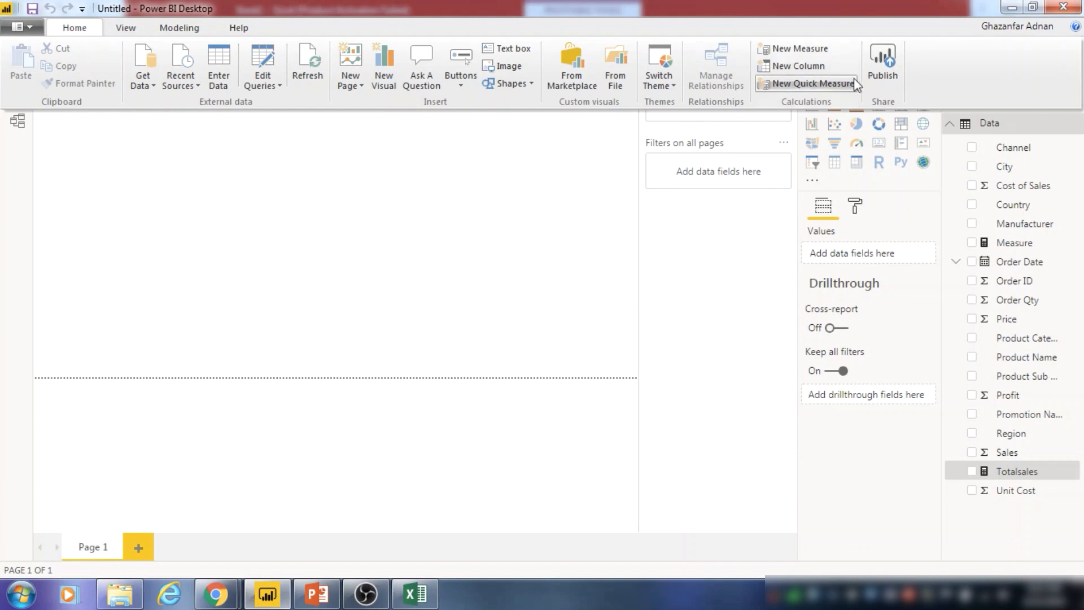
pyautogui.click(875, 59)
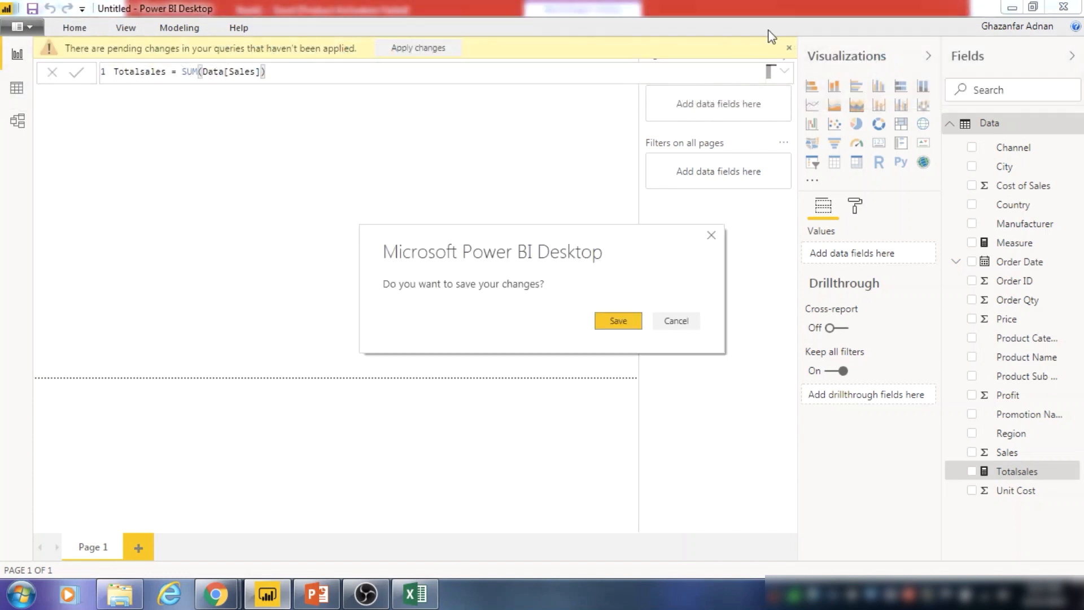
pyautogui.click(632, 320)
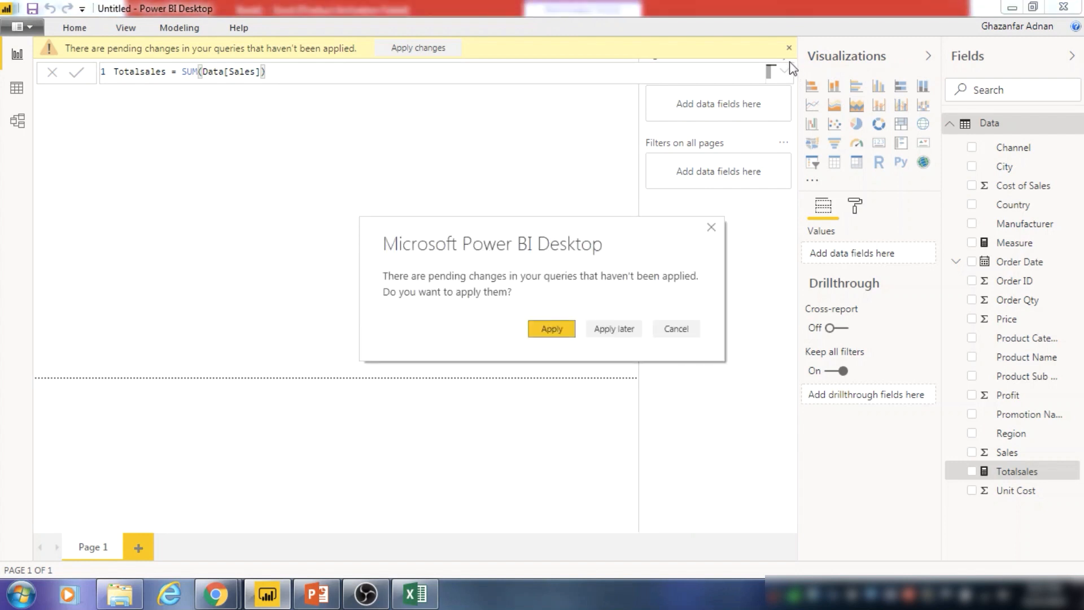
pyautogui.click(547, 329)
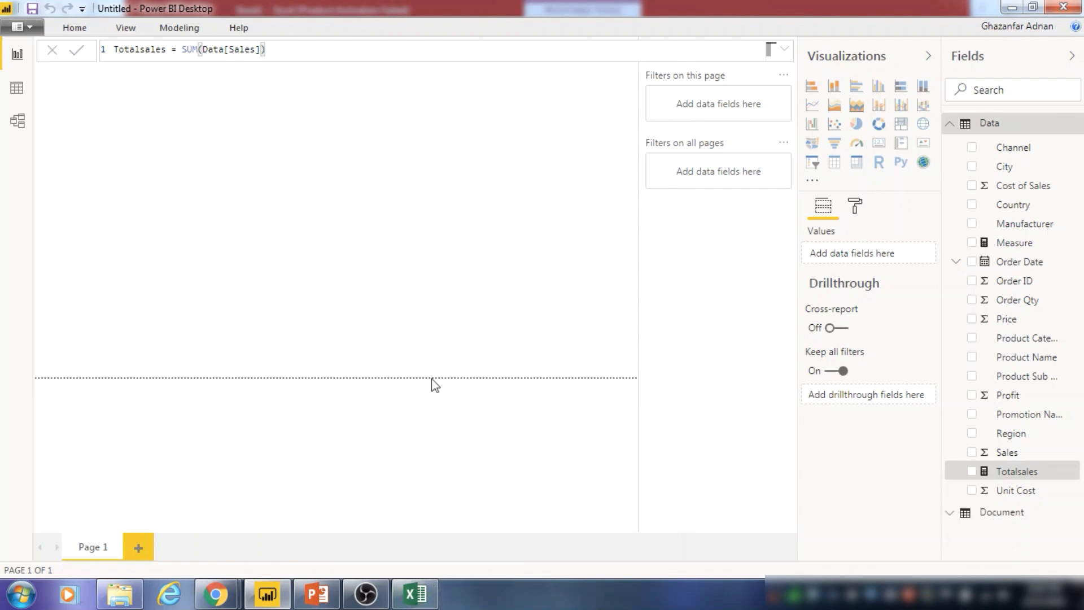
# Step: Save the report as a Power BI file named sales in the Documents library
pyautogui.hotkey('ctrl', 's')
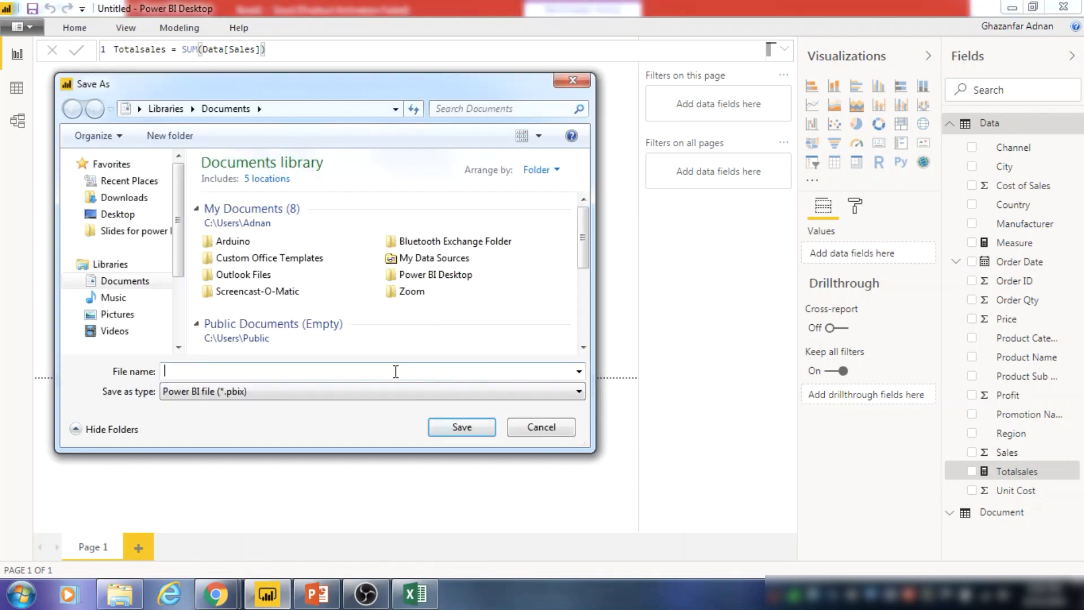
pyautogui.click(368, 371)
pyautogui.write('sales')
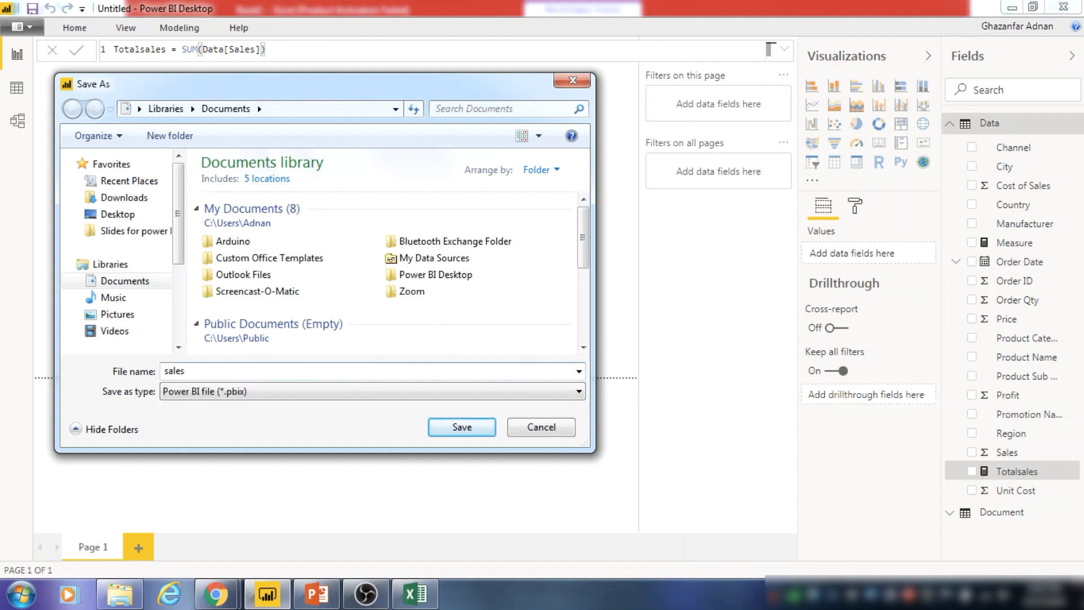
pyautogui.press('Return')
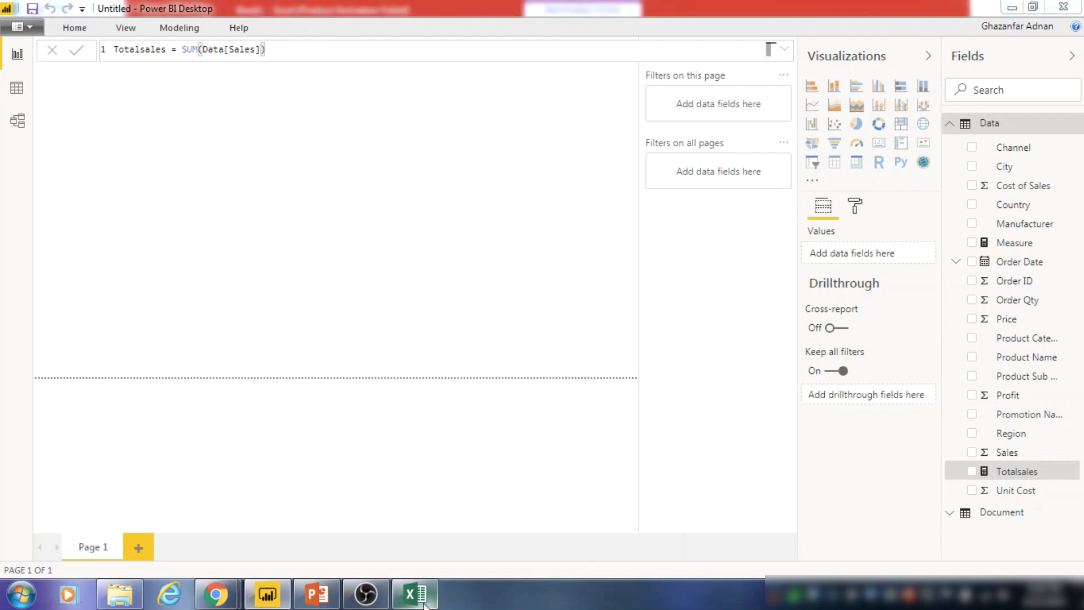
# Step: Switch to the Excel workbook and refresh the PivotTable's data
pyautogui.moveTo(416, 596)
pyautogui.click(413, 525)
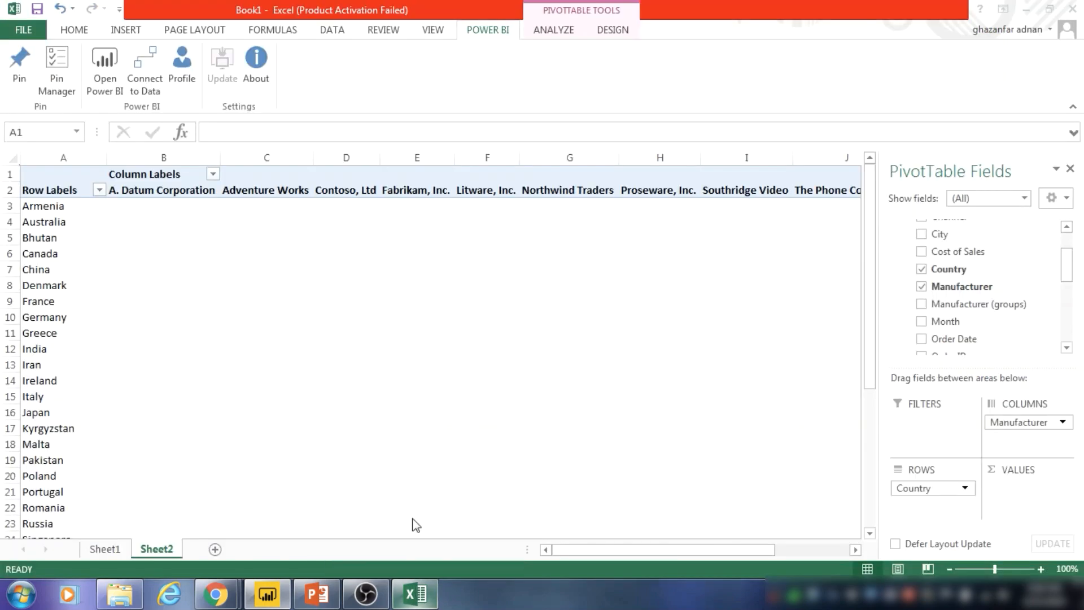
pyautogui.click(414, 604)
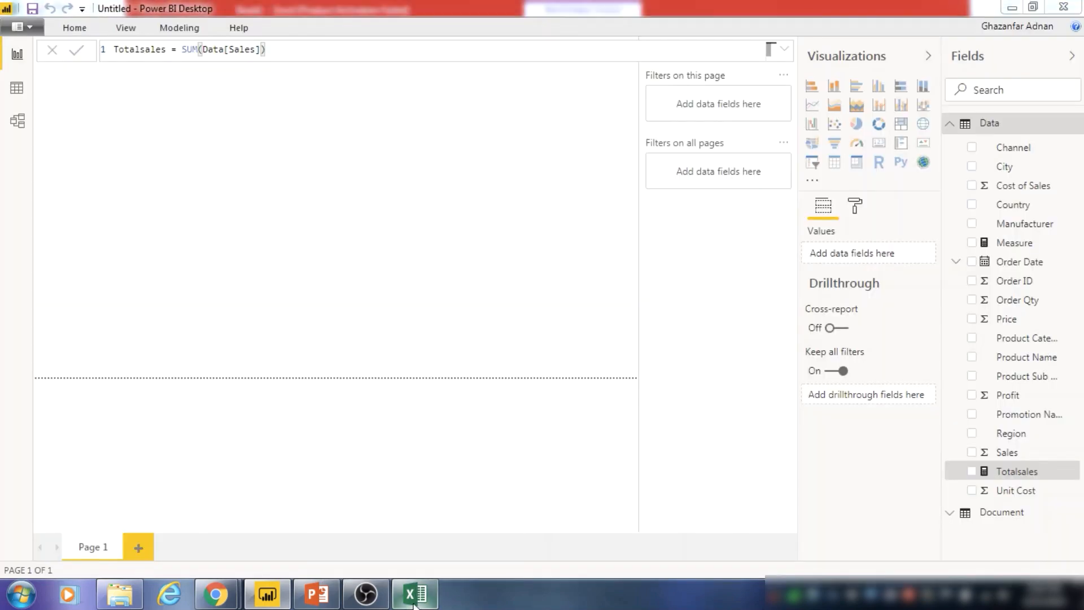
pyautogui.click(414, 604)
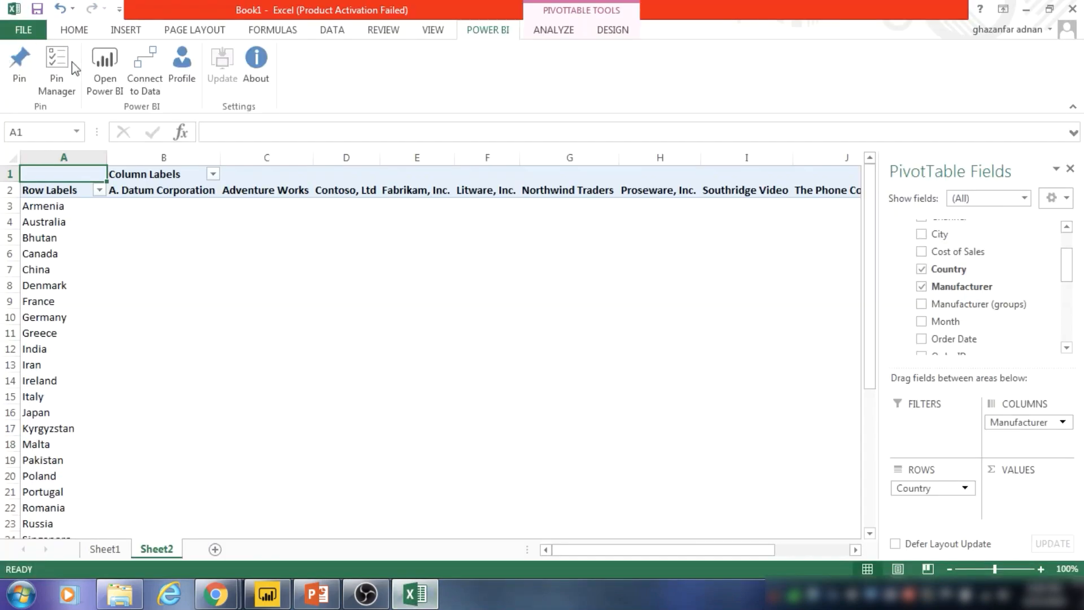
pyautogui.click(566, 33)
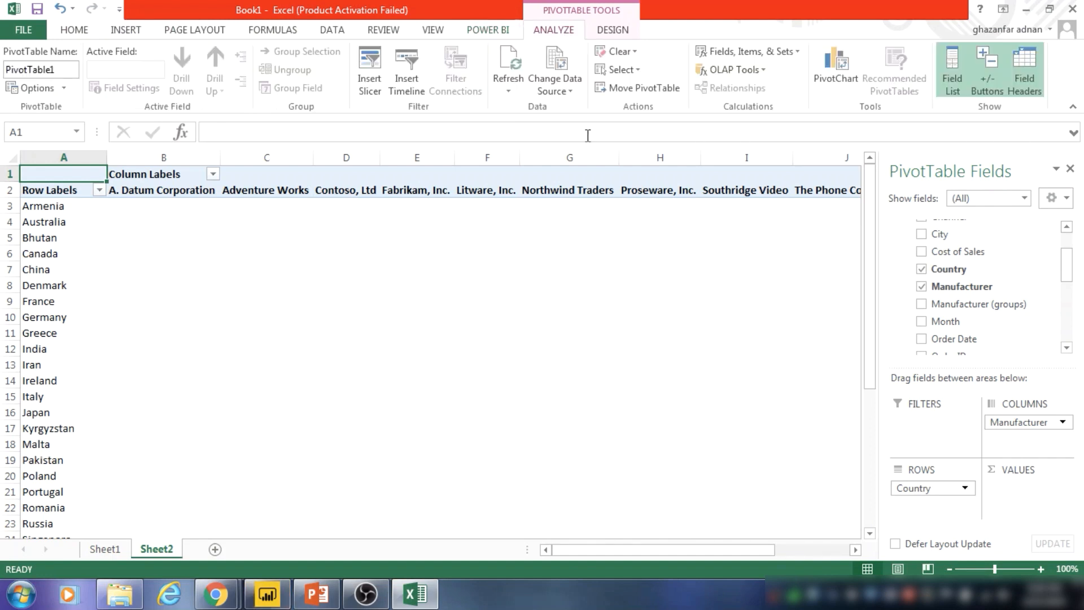
pyautogui.click(511, 74)
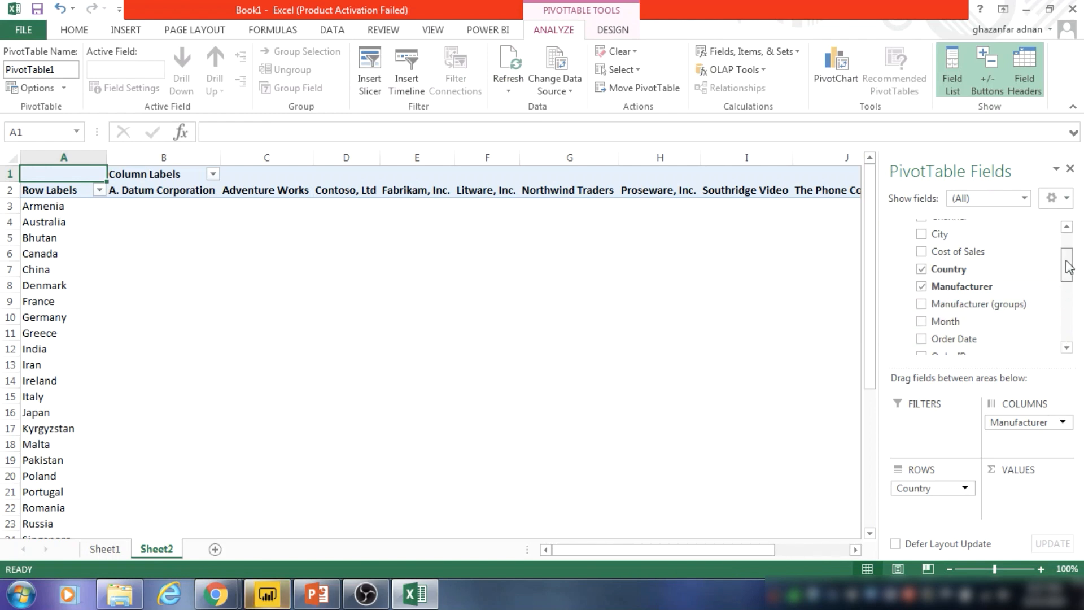
# Step: Place the Total Sales measure from Data1 in the PivotTable's values area and inspect a few of its cells
pyautogui.moveTo(1069, 267); pyautogui.dragTo(1070, 240)
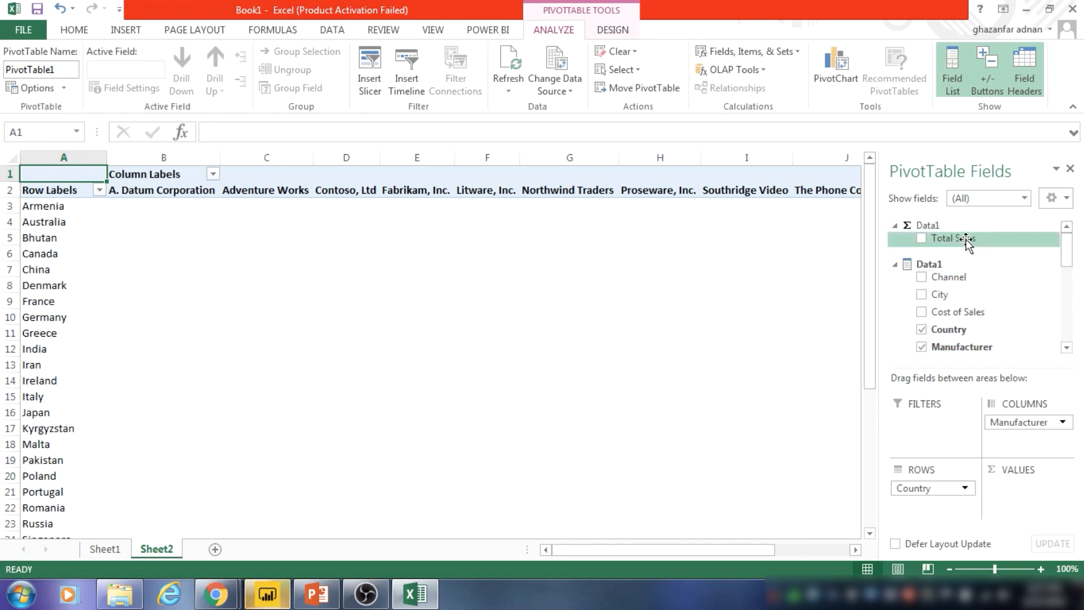
pyautogui.moveTo(968, 238); pyautogui.dragTo(1017, 487)
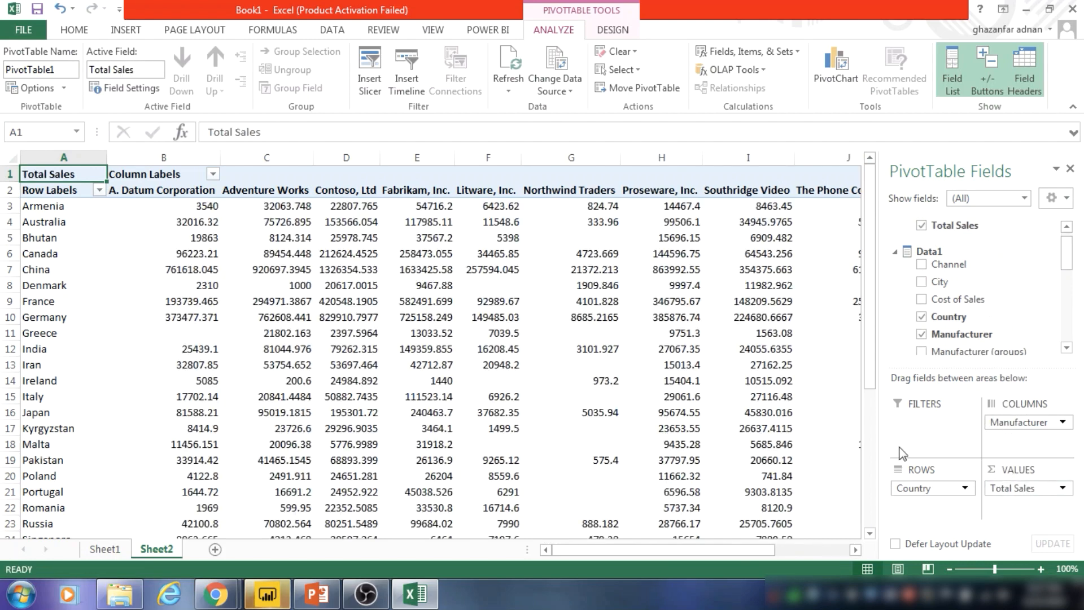
pyautogui.moveTo(737, 396)
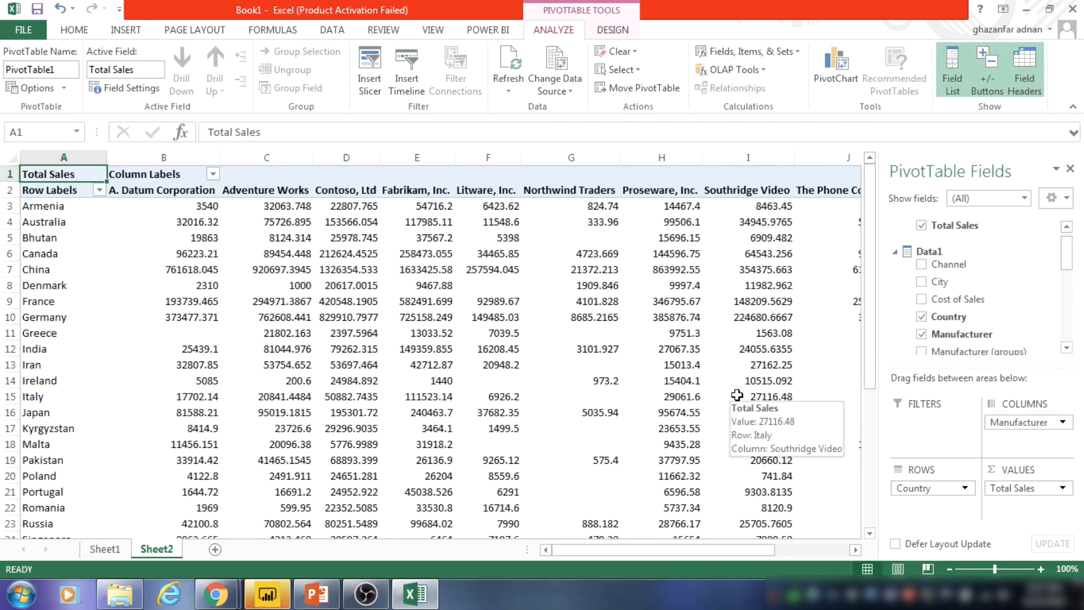
pyautogui.moveTo(567, 350)
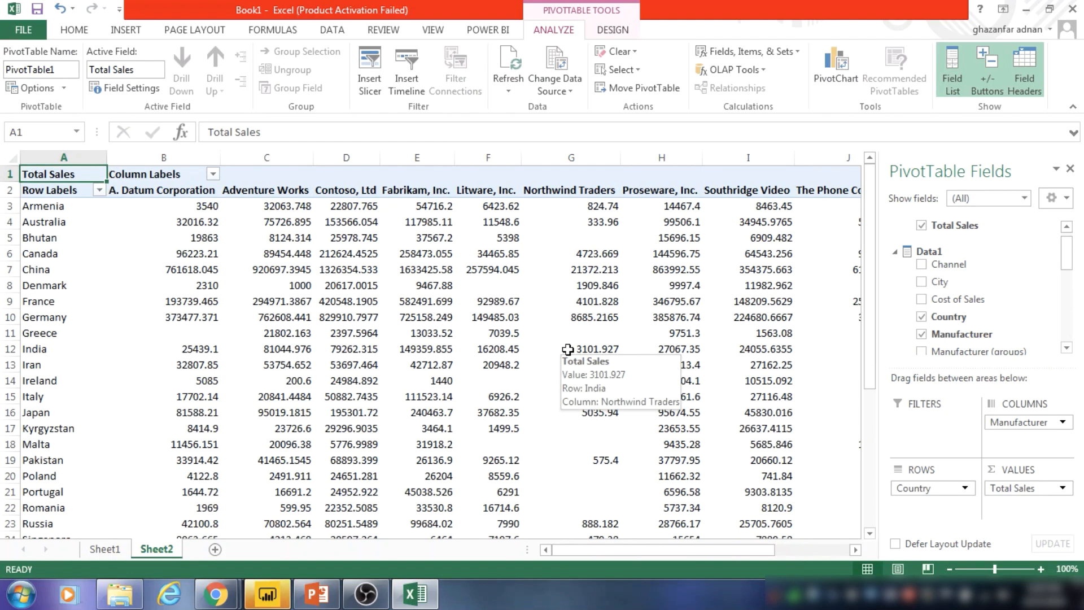
pyautogui.moveTo(682, 305)
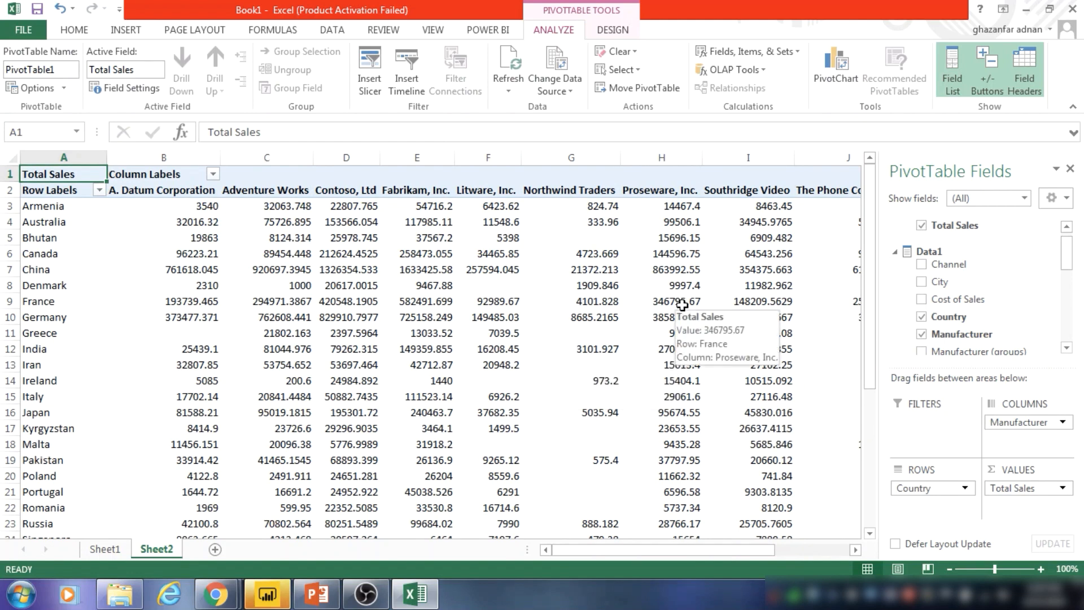